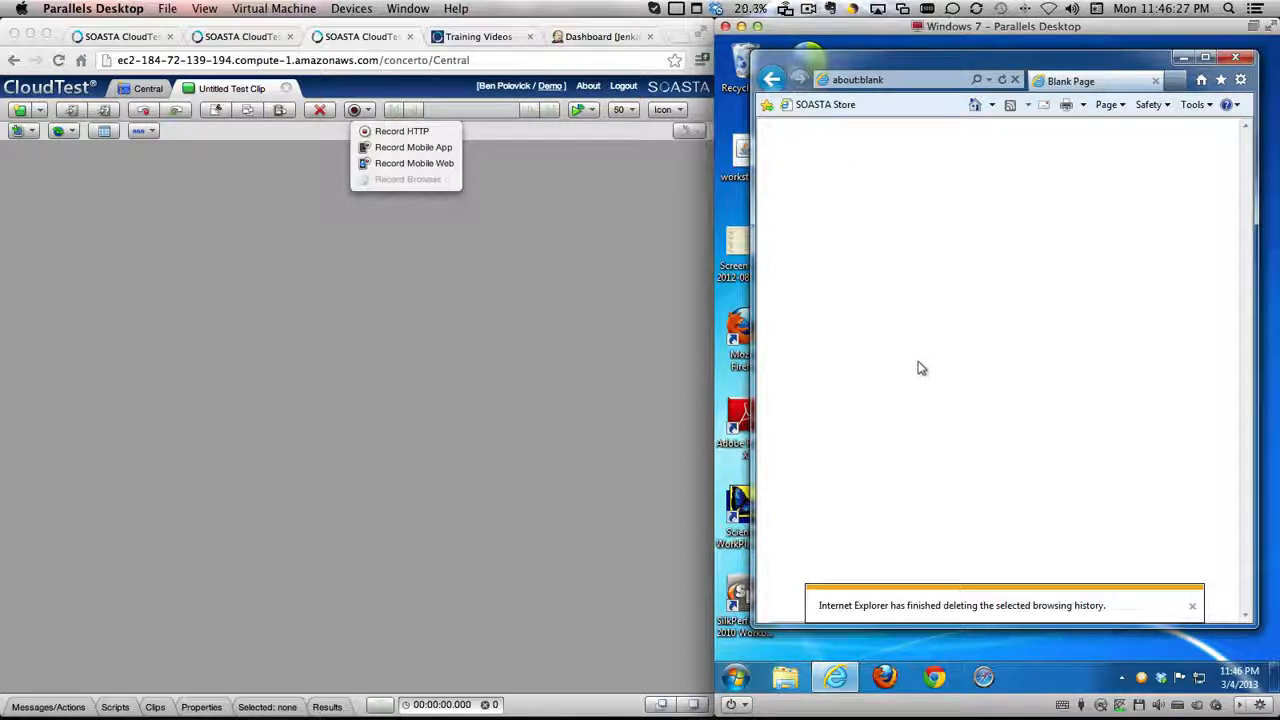
Start an HTTP recording on the Windows7VM conductor and load the SOASTA Store site in the Windows browser
left_click(403, 133)
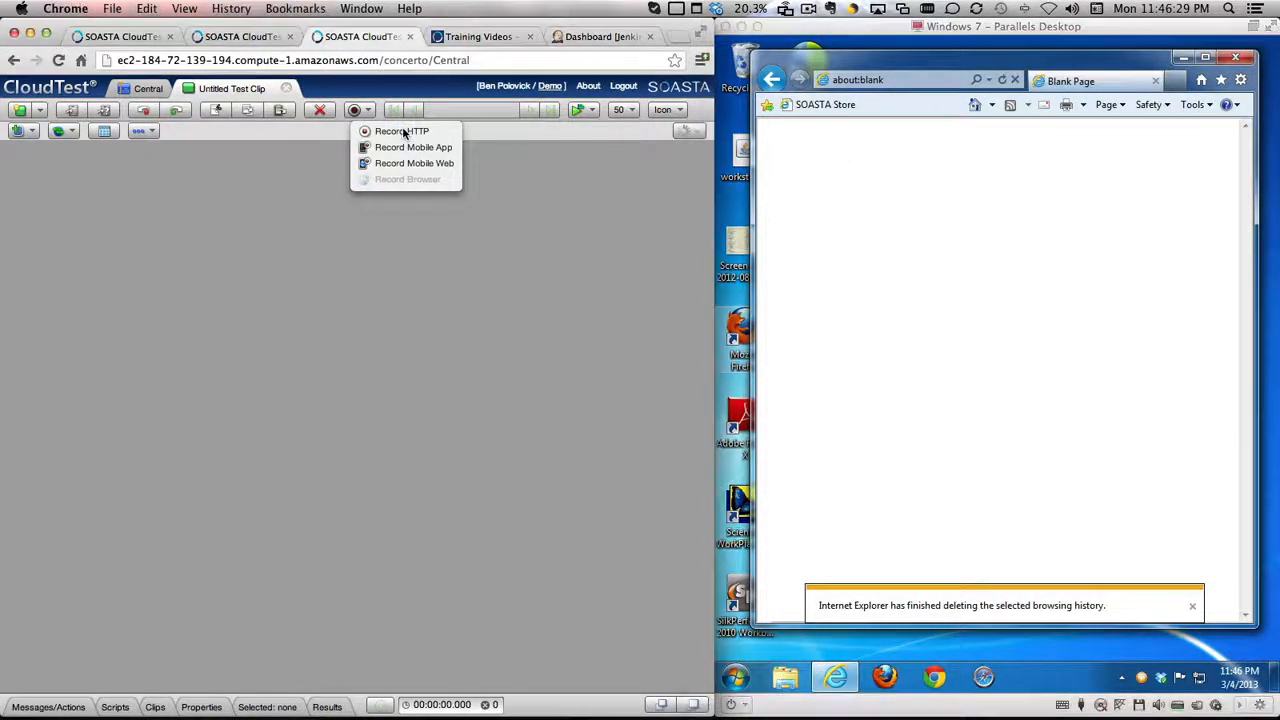
left_click(403, 133)
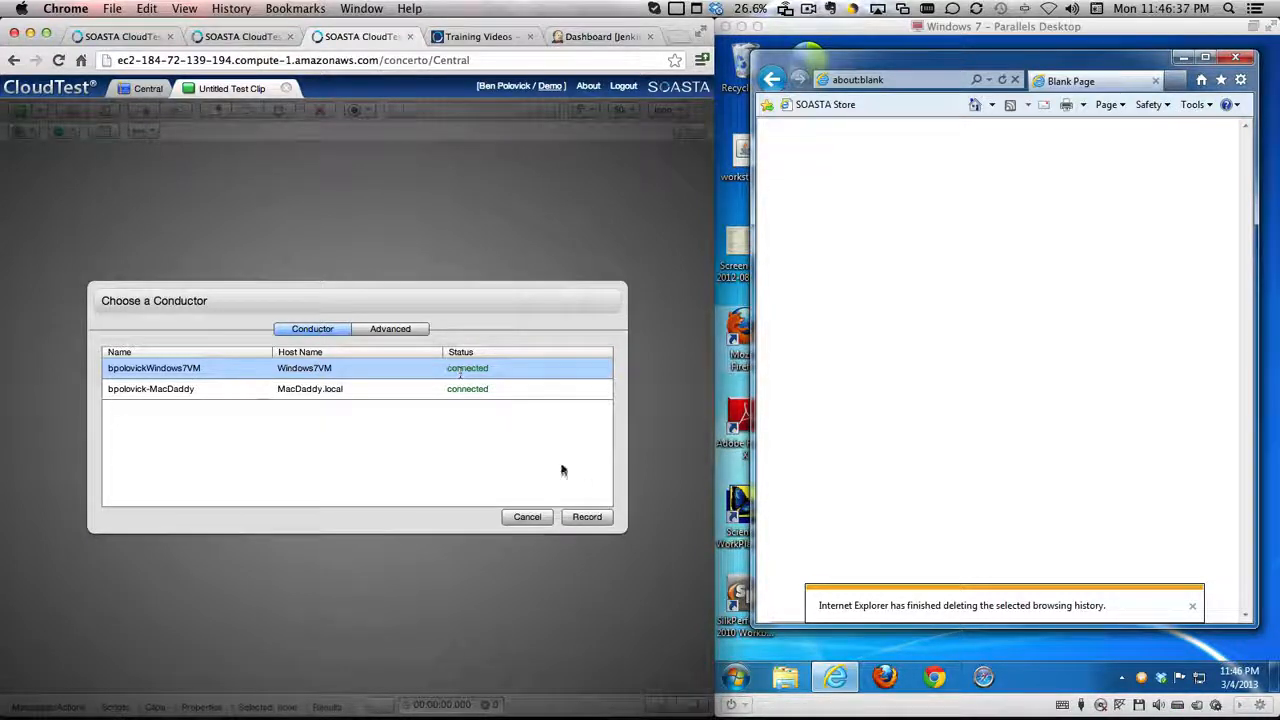
left_click(600, 518)
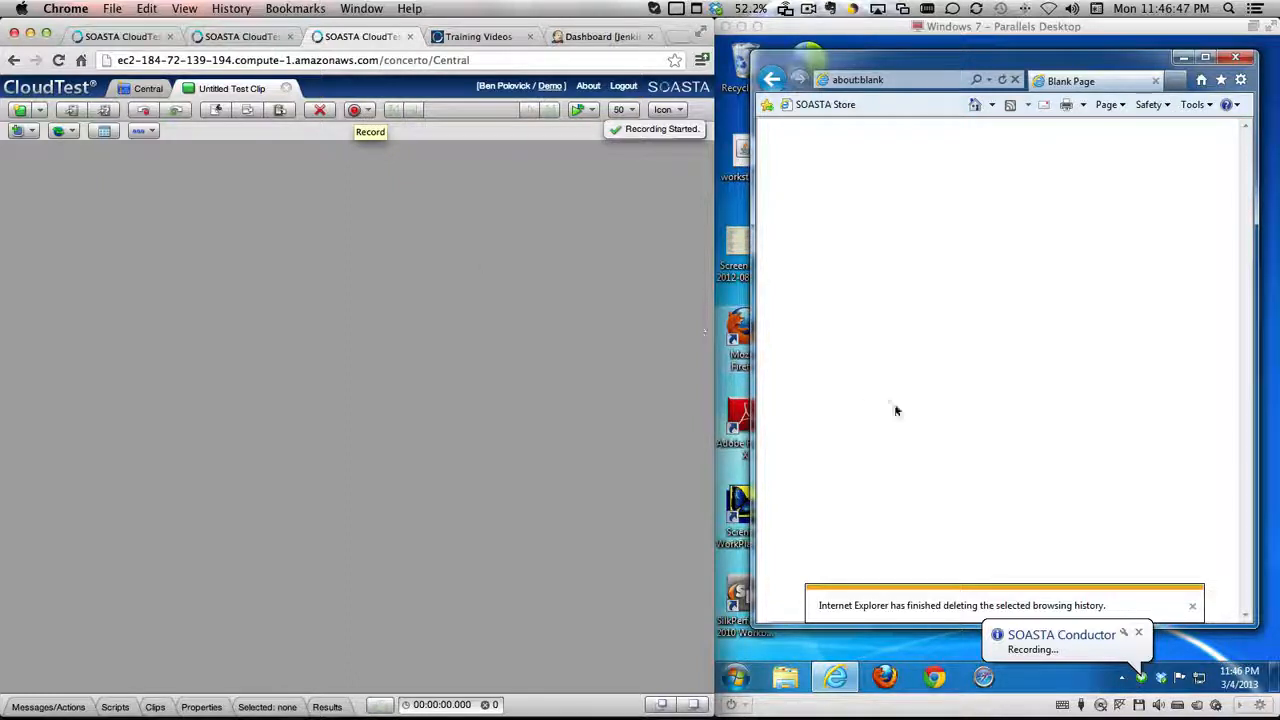
left_click(1138, 633)
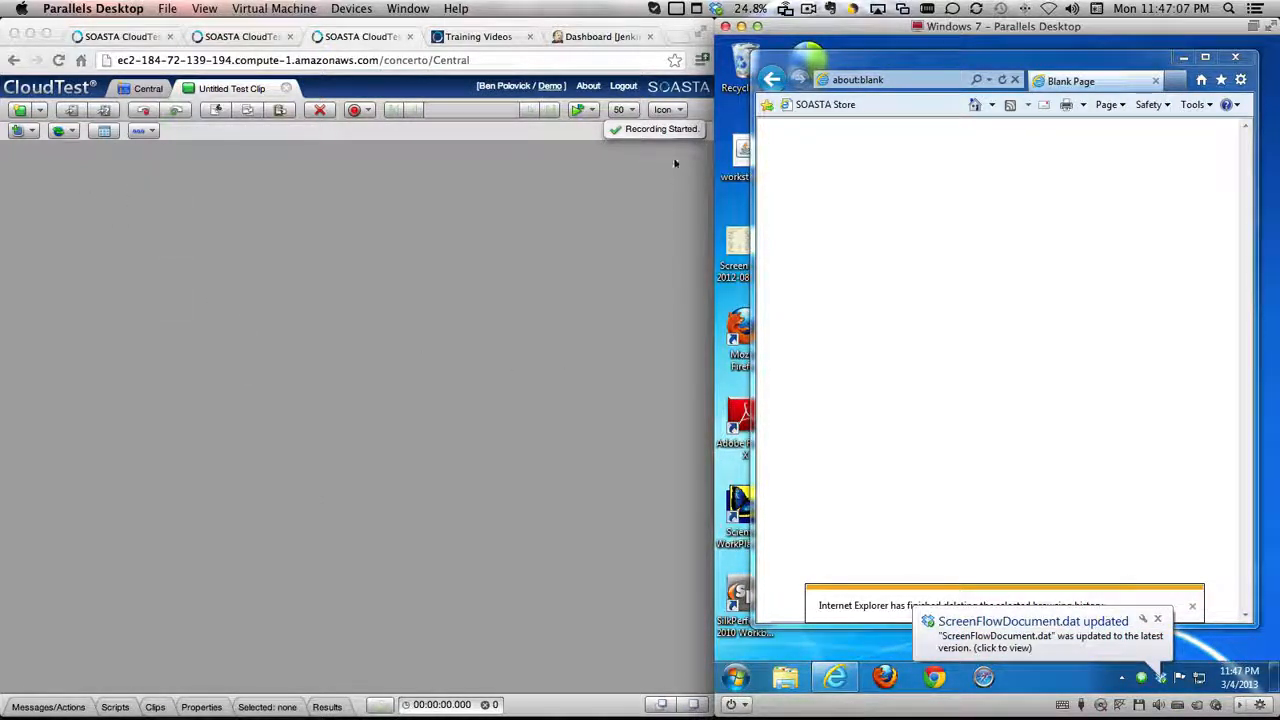
left_click(846, 108)
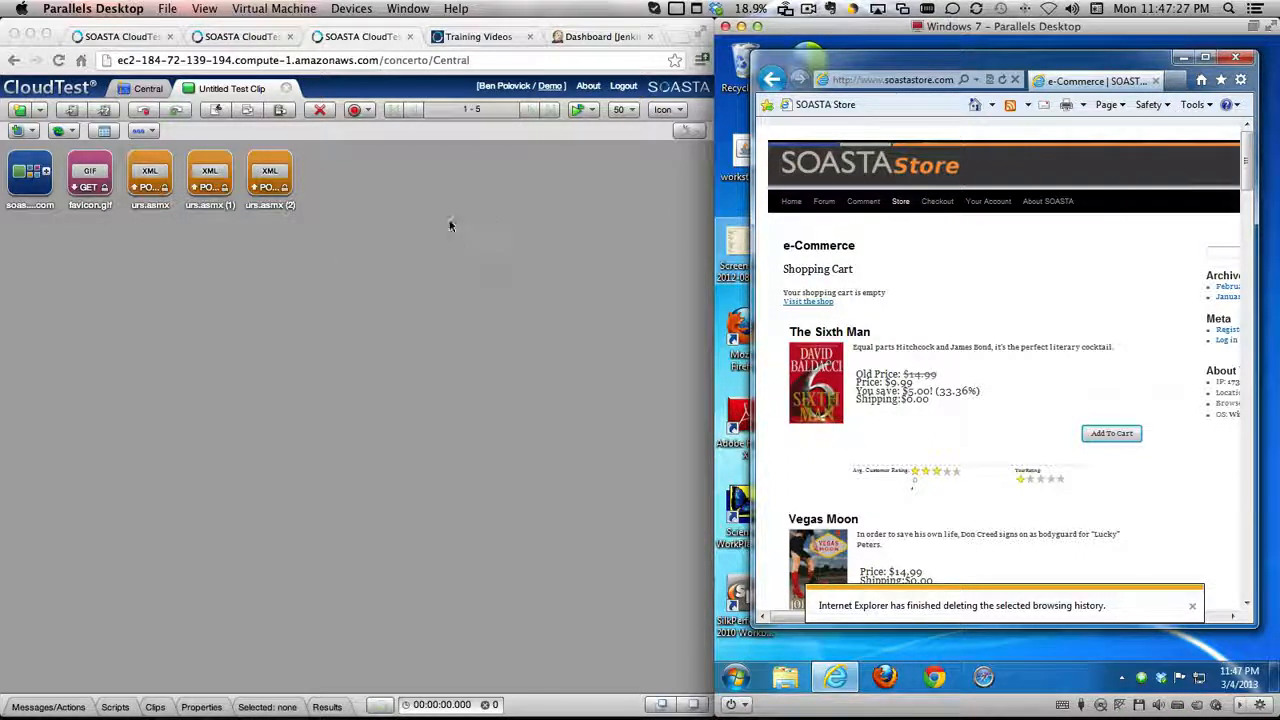
Display the recorded clip elements in CloudTest as a list
left_click(670, 118)
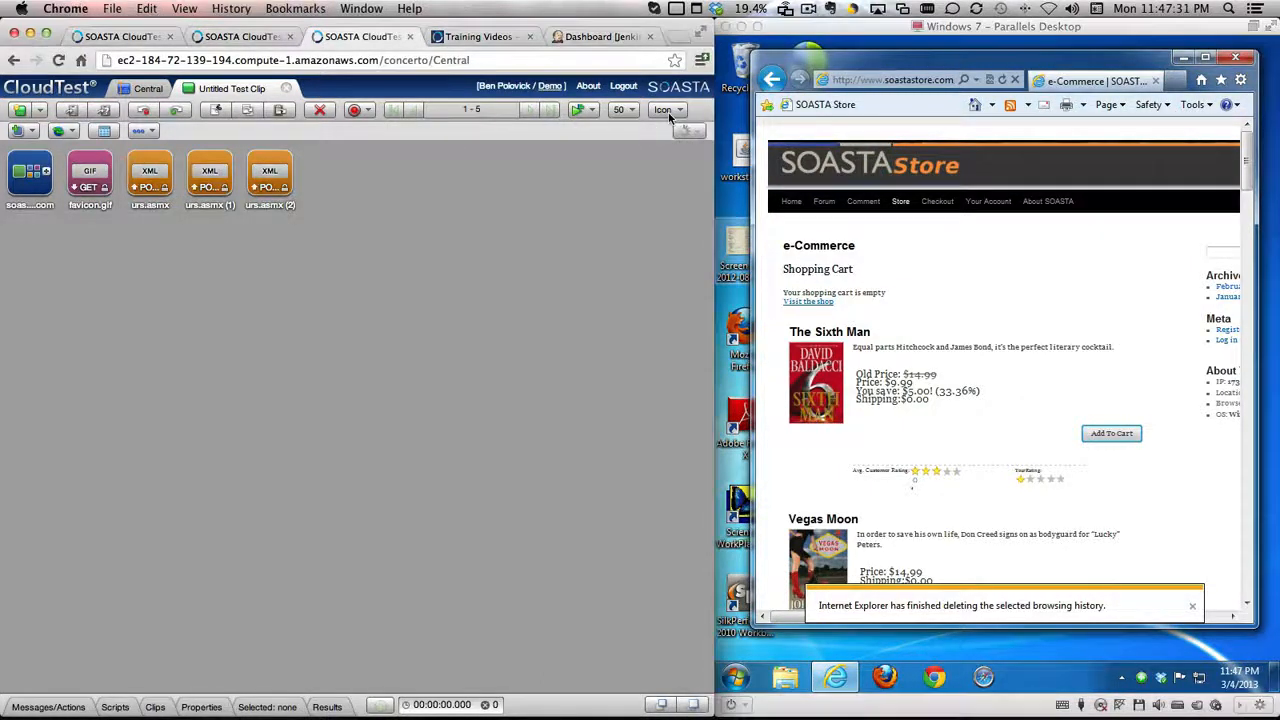
left_click(667, 111)
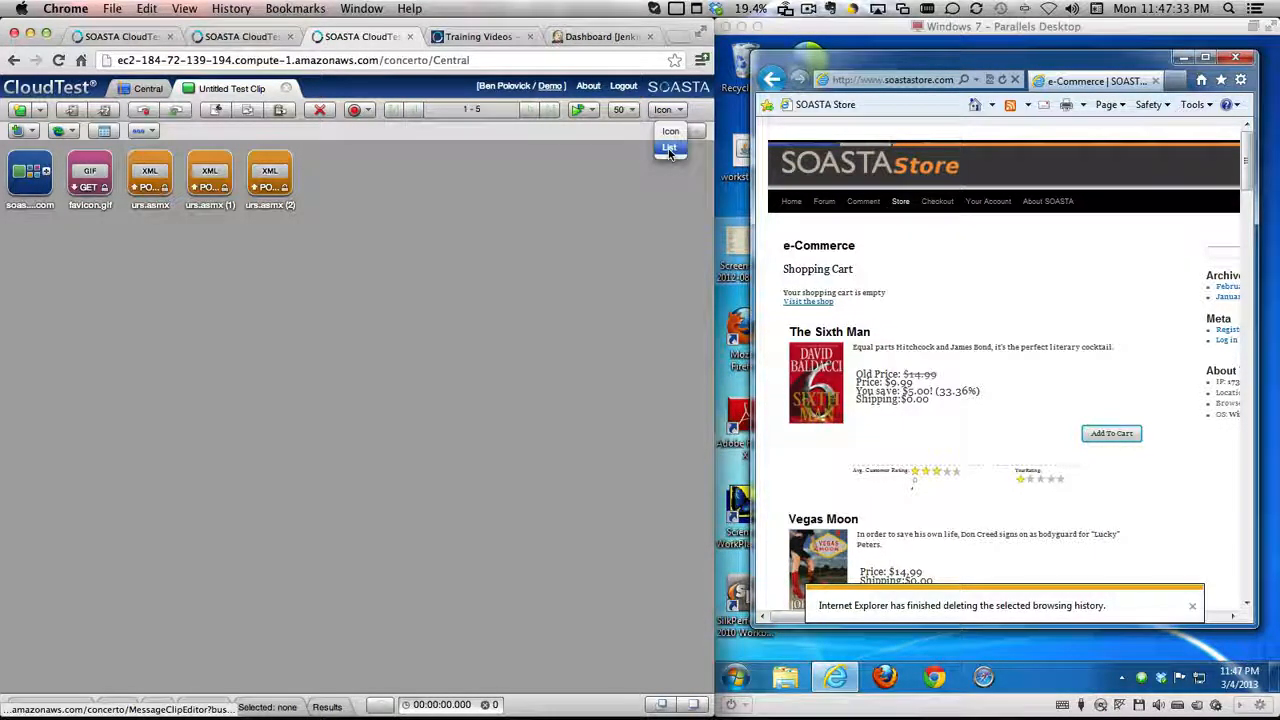
left_click(669, 150)
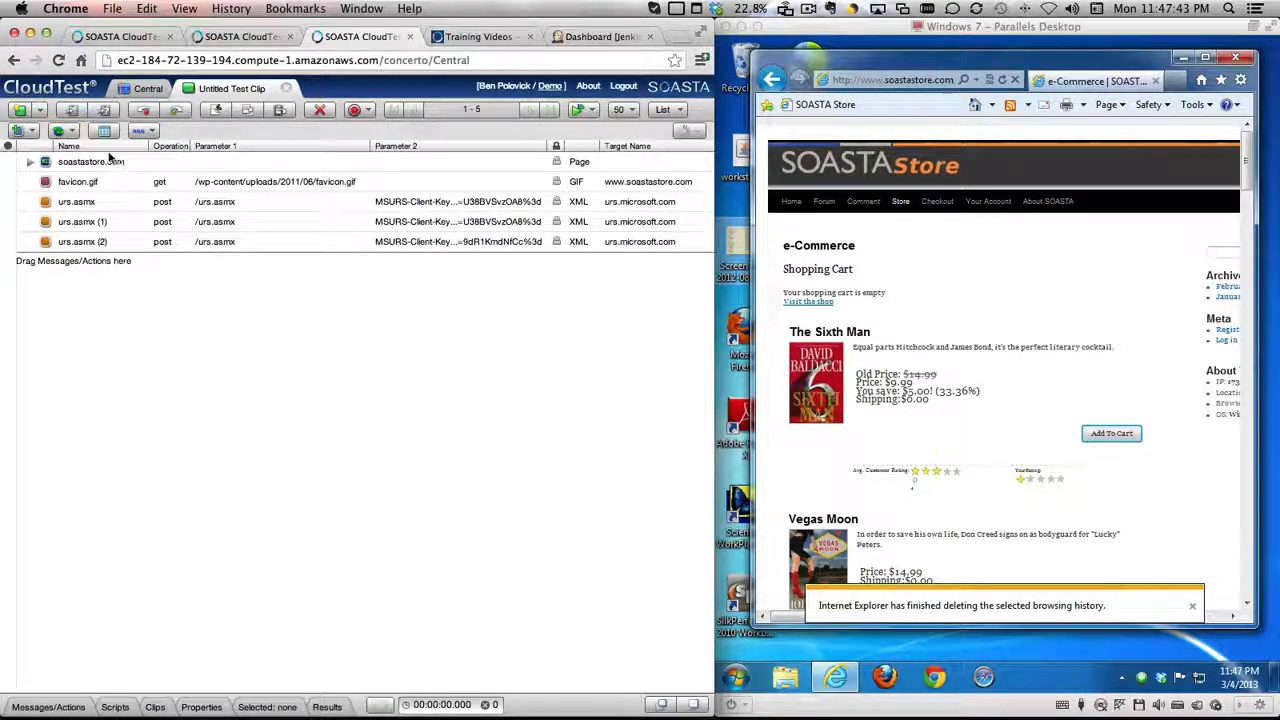
Group all the recorded elements, from soastastore.com through urs.asmx (2), into a transaction
left_click(45, 162)
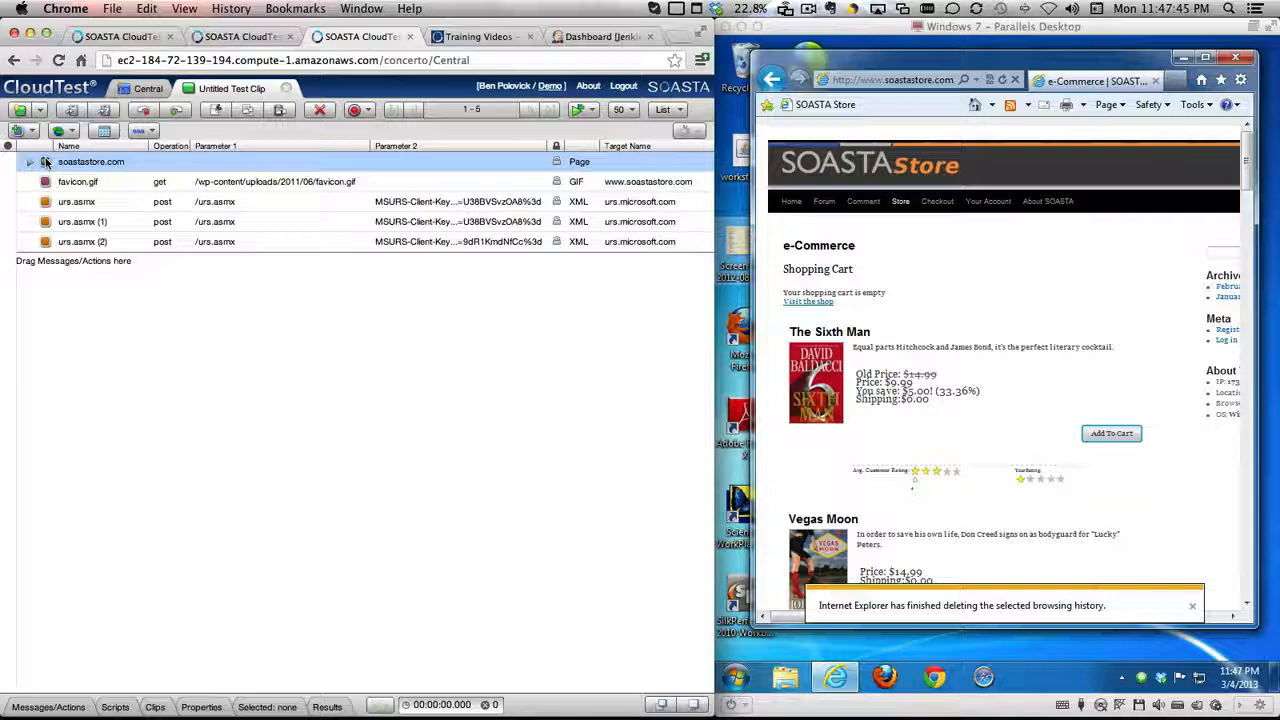
left_click(45, 182, "shift")
left_click(45, 202, "shift")
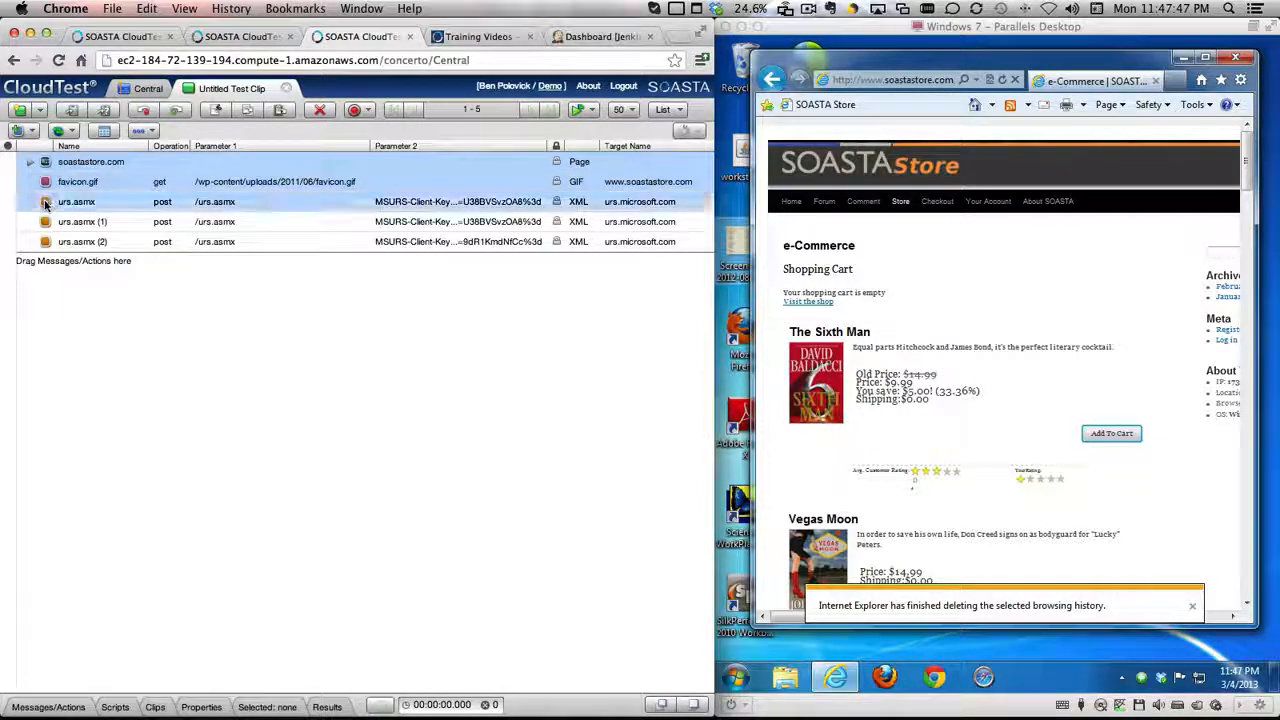
left_click(45, 222, "shift")
left_click(45, 242, "shift")
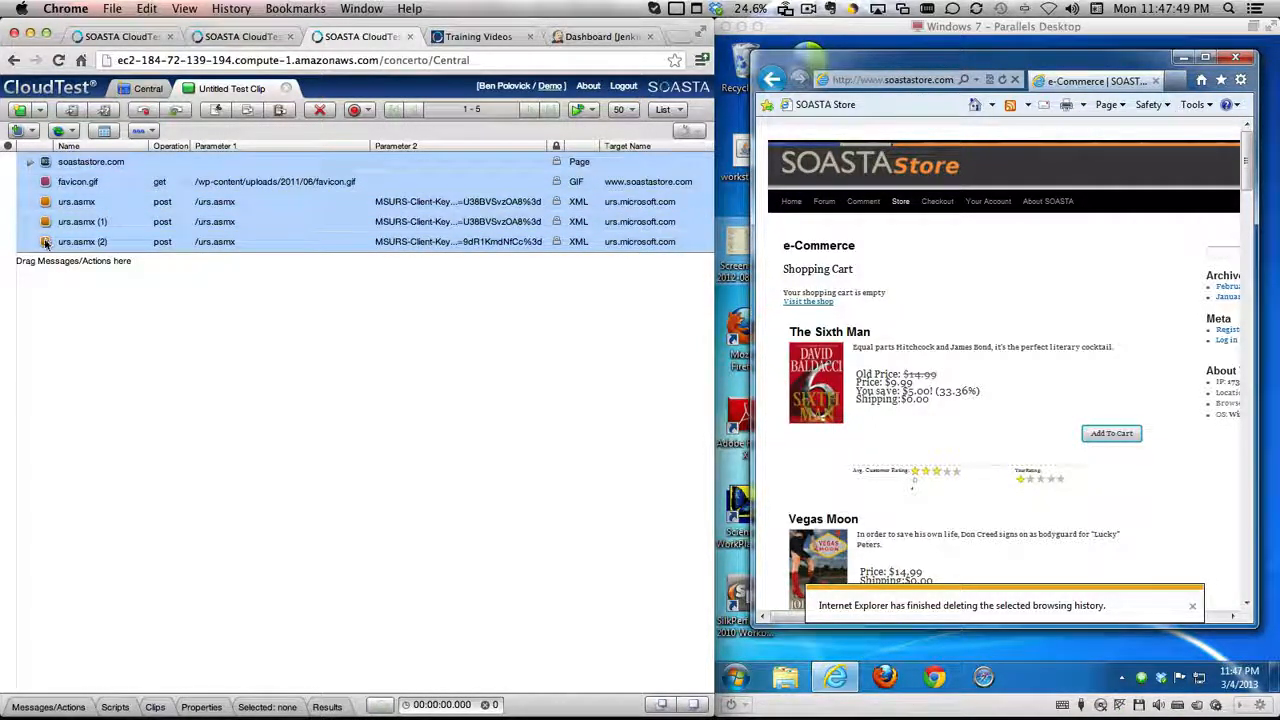
right_click(95, 200)
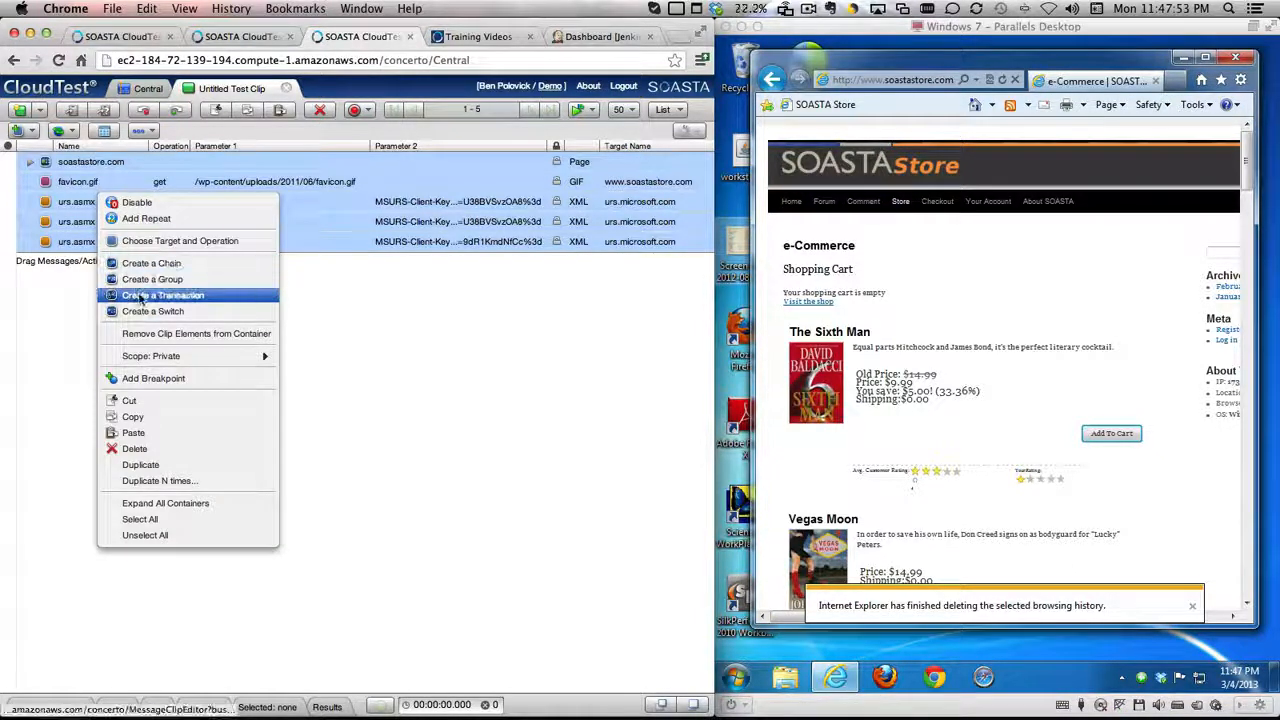
left_click(138, 295)
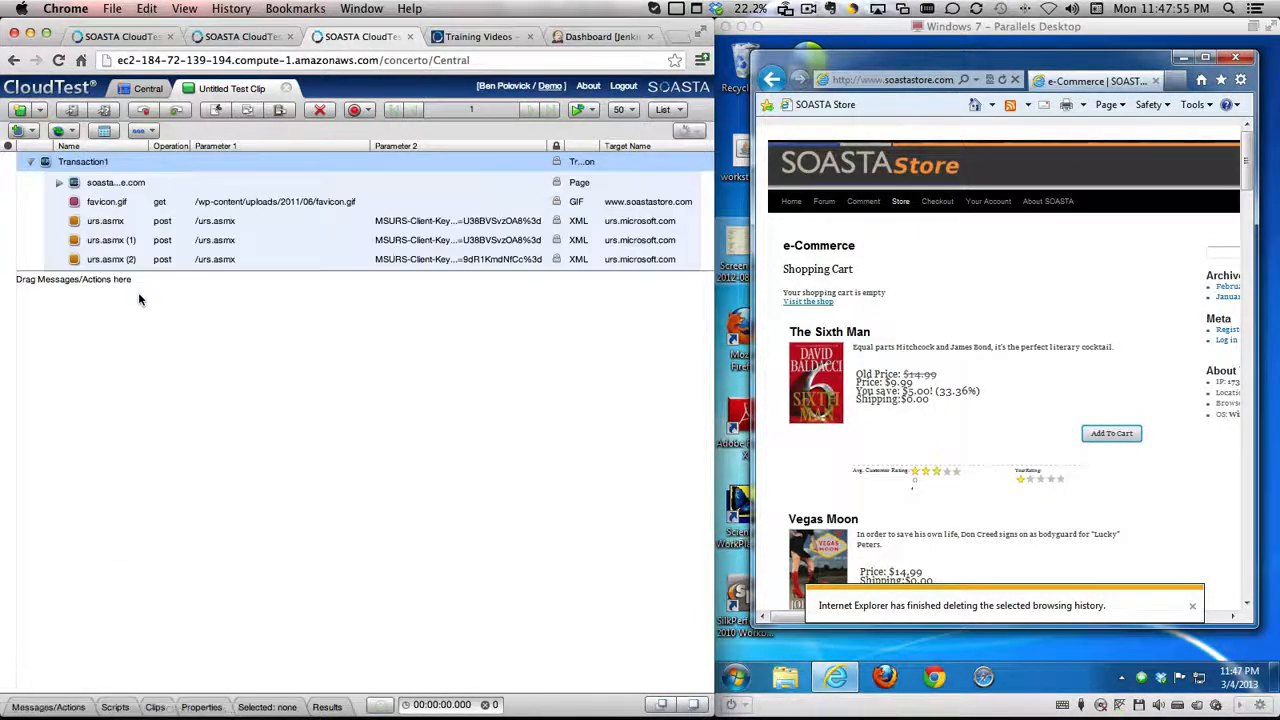
Rename the new transaction to "Landing Page" and collapse it
double_click(100, 163)
type("L")
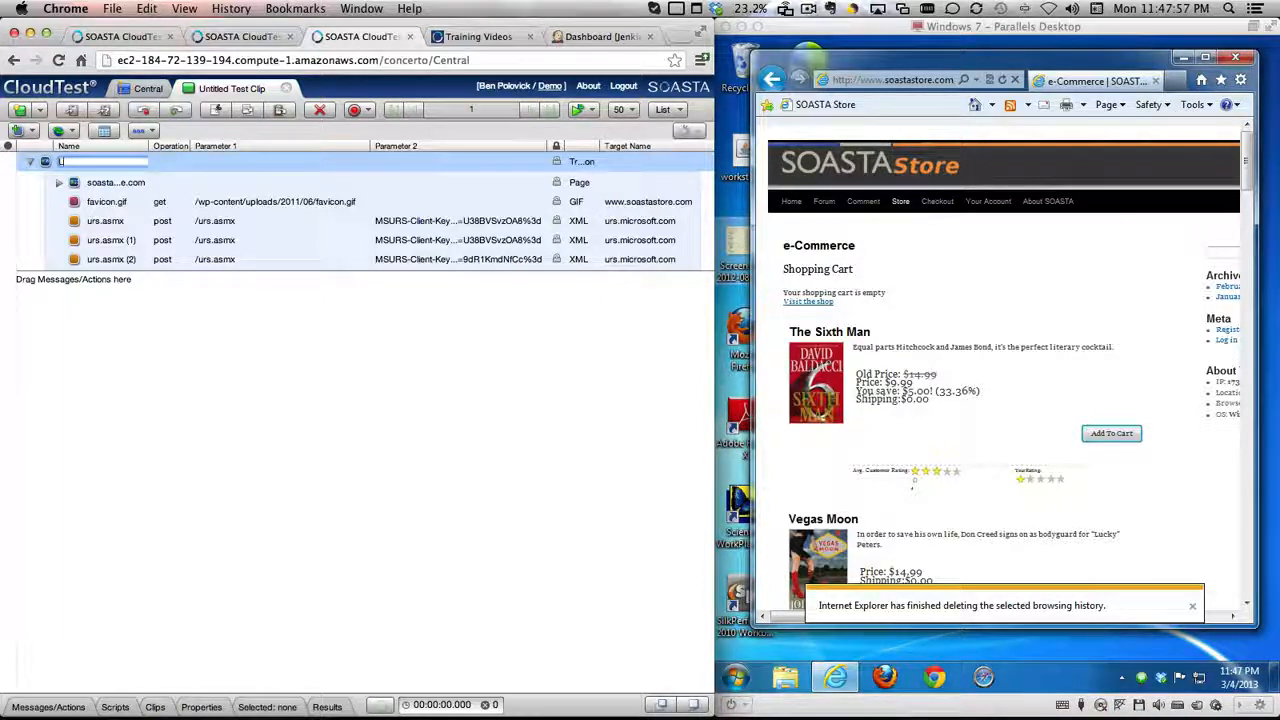
type("anding Page")
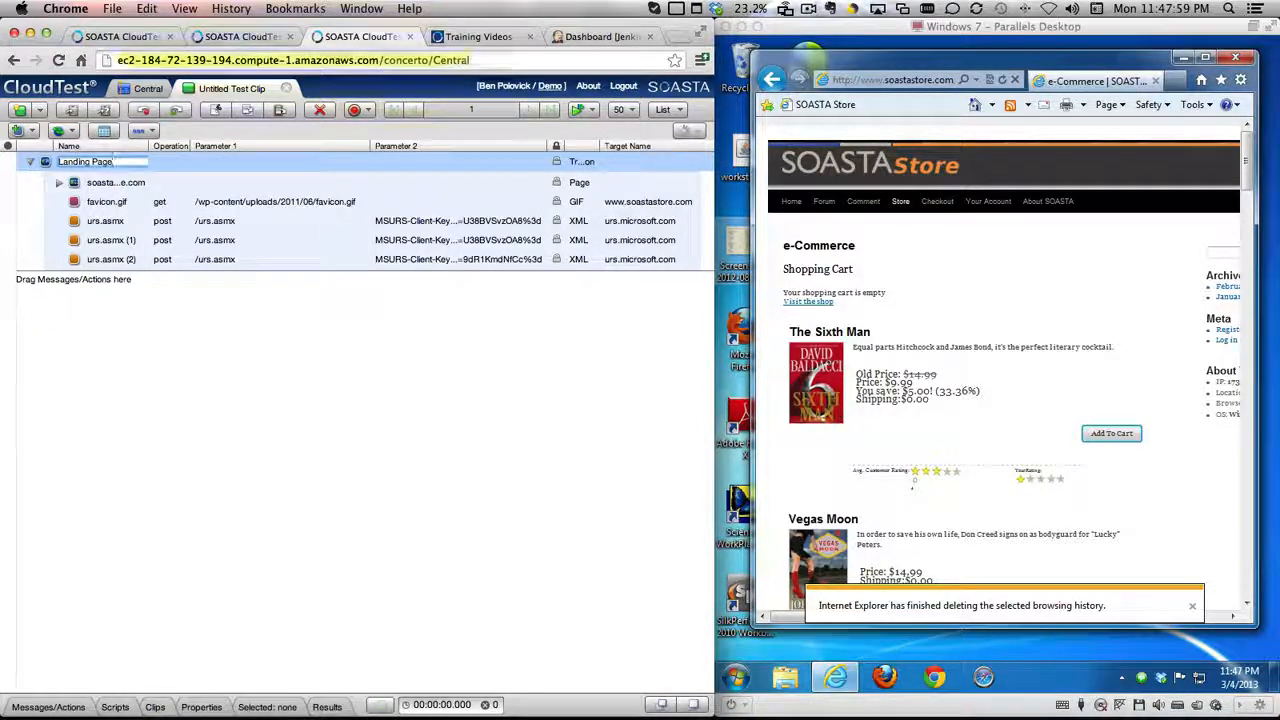
key("Return")
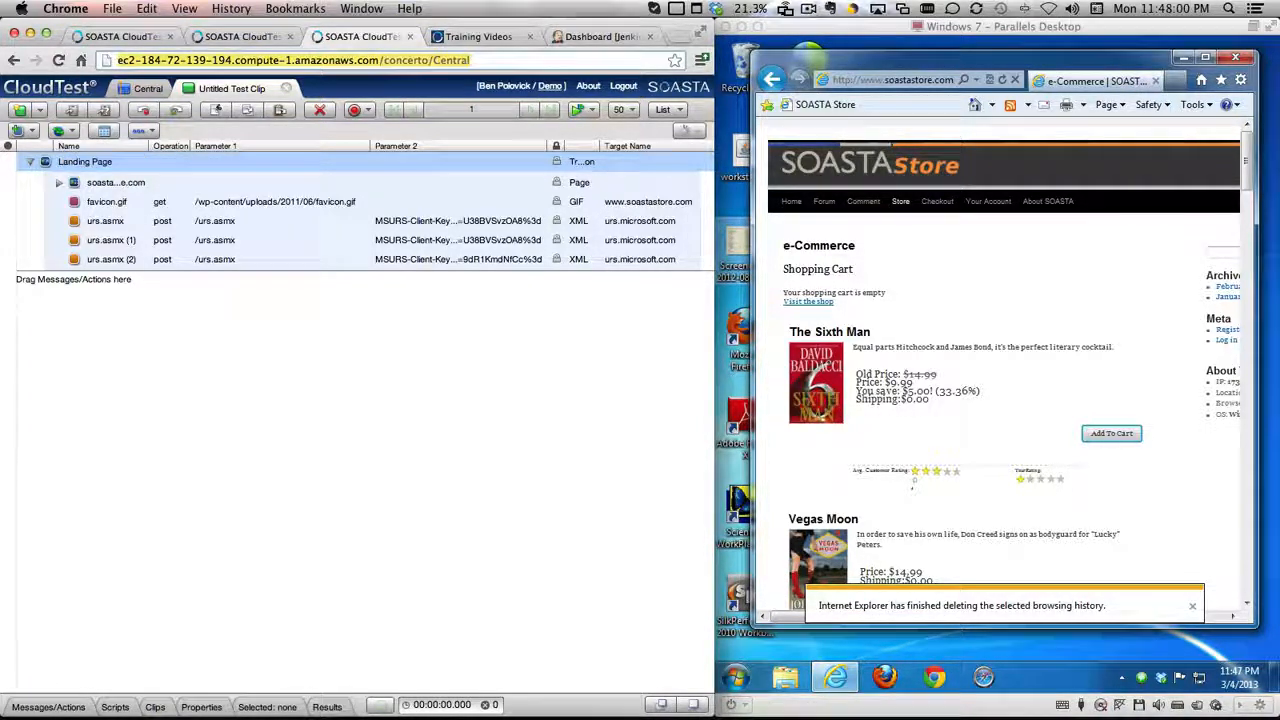
left_click(31, 163)
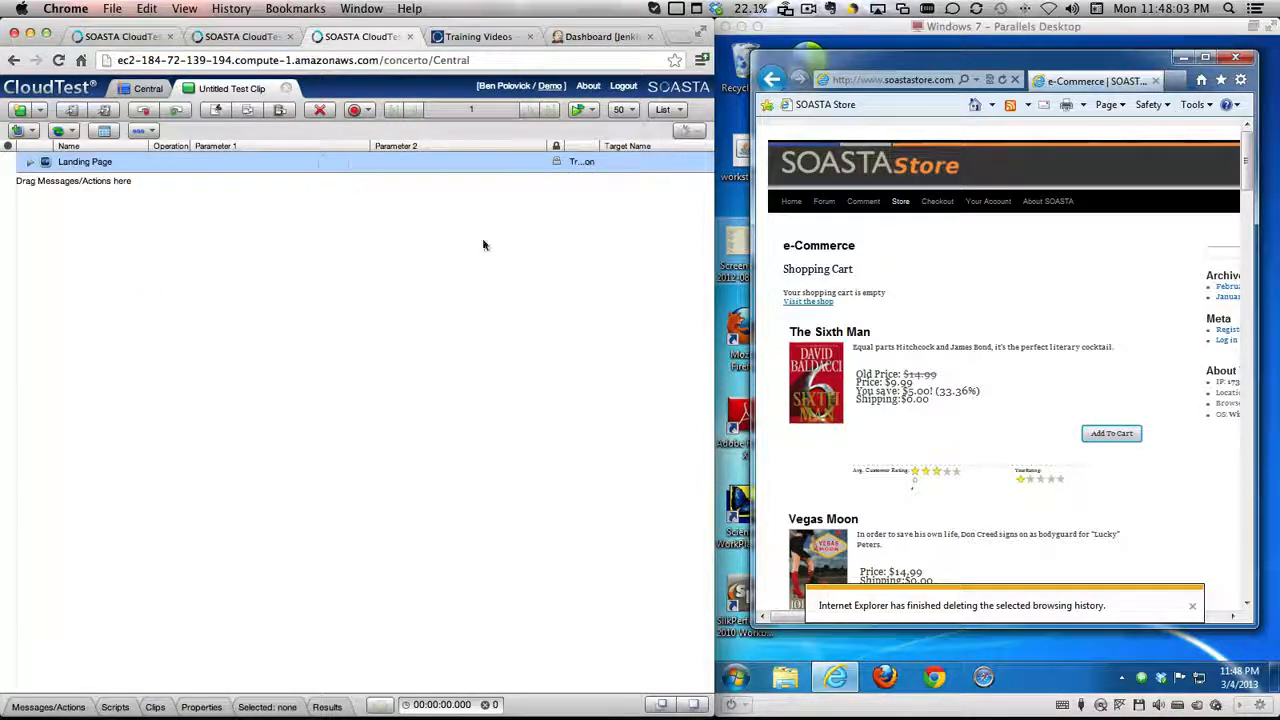
Add the book Jefferson Key to the shopping cart in the SOASTA Store
left_click(1003, 274)
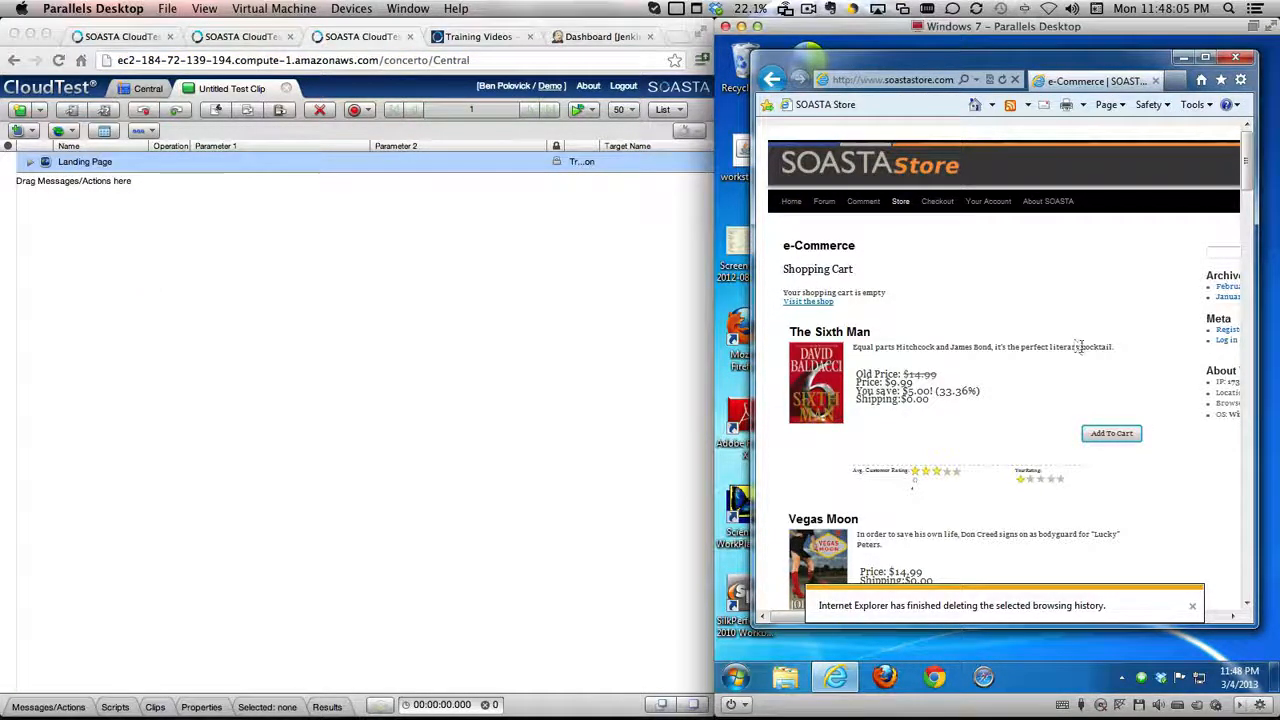
scroll(1085, 352, "down", 7)
scroll(1086, 355, "up", 2)
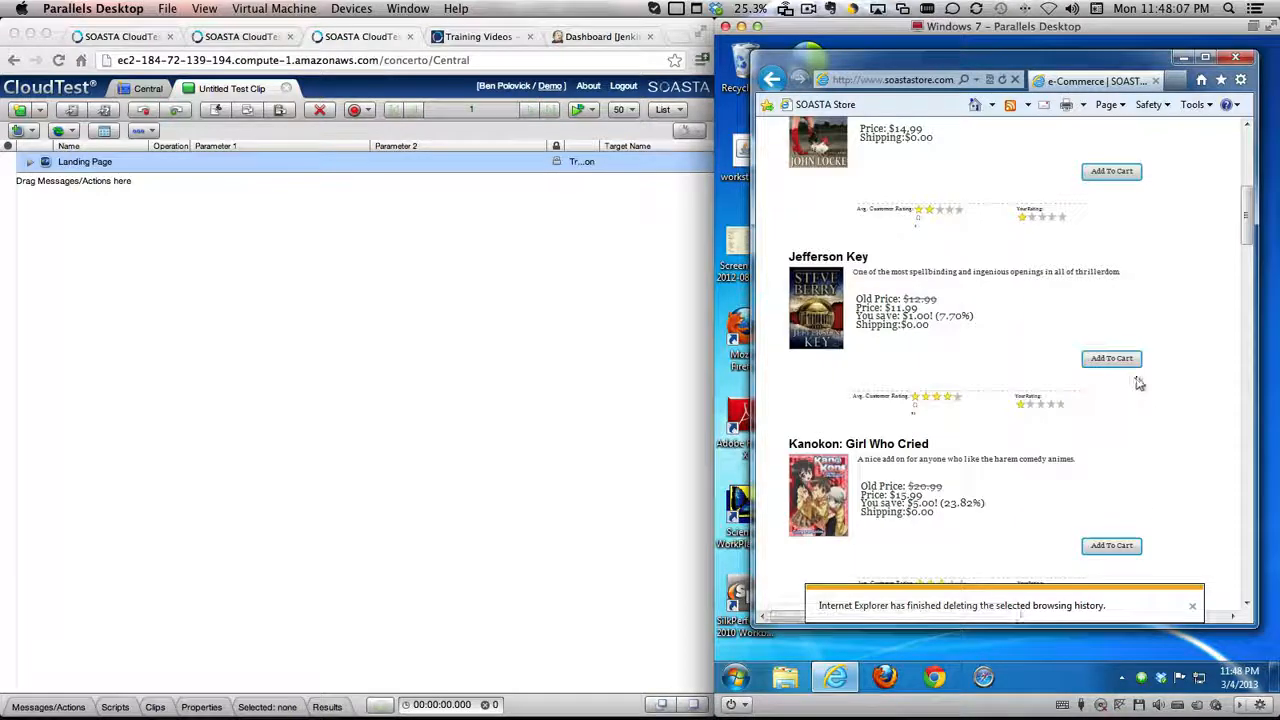
scroll(1095, 445, "up", 1)
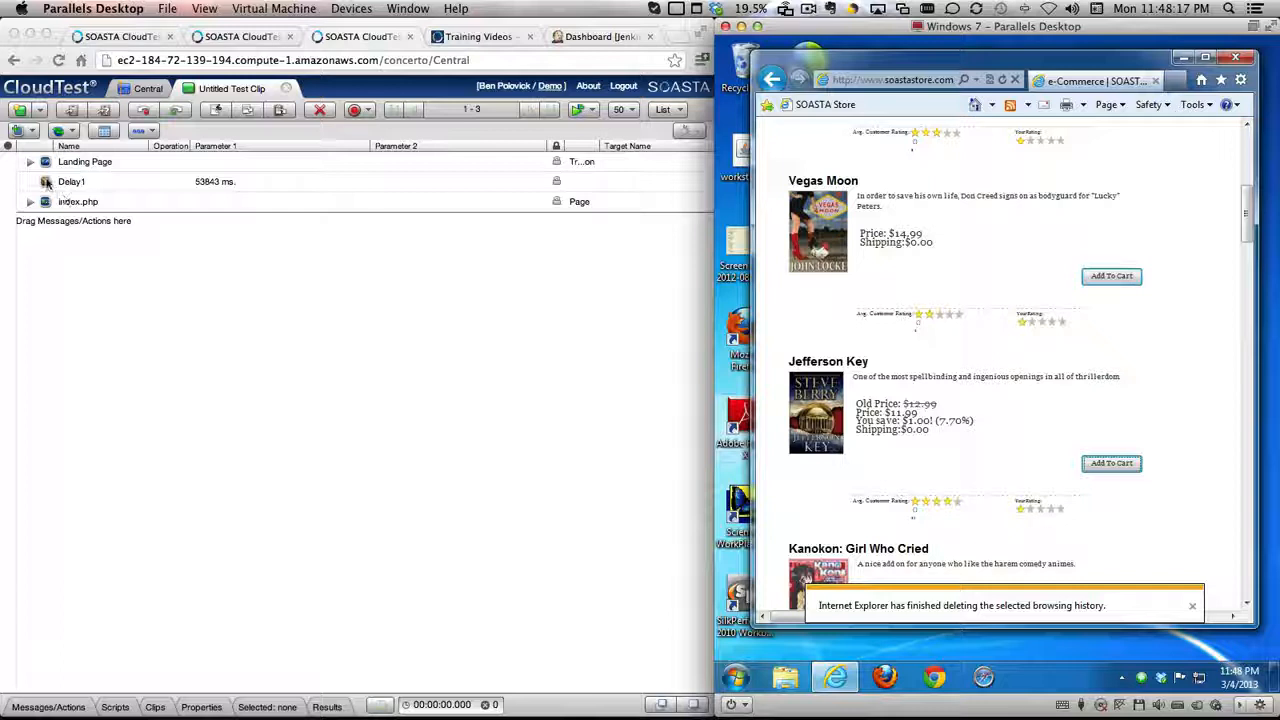
Create a transaction in the CloudTest clip from the recorded index.php page and collapse it
left_click(50, 182)
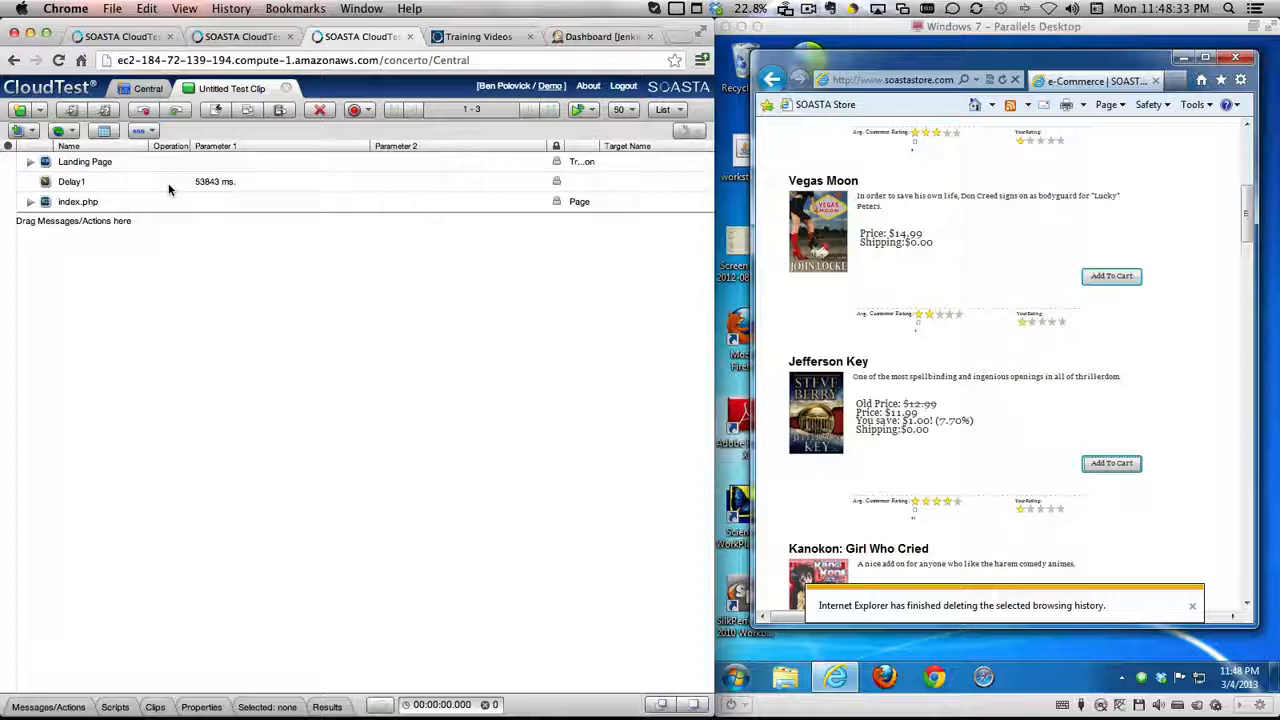
left_click(79, 199)
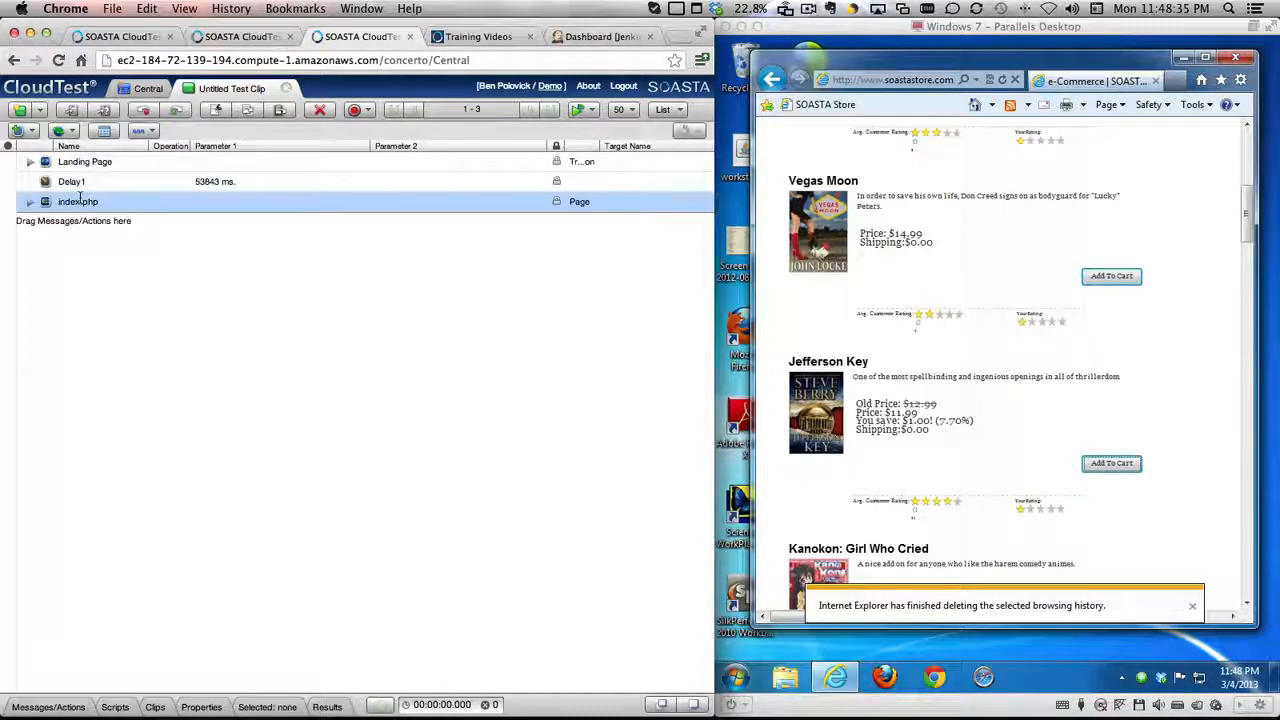
right_click(44, 204)
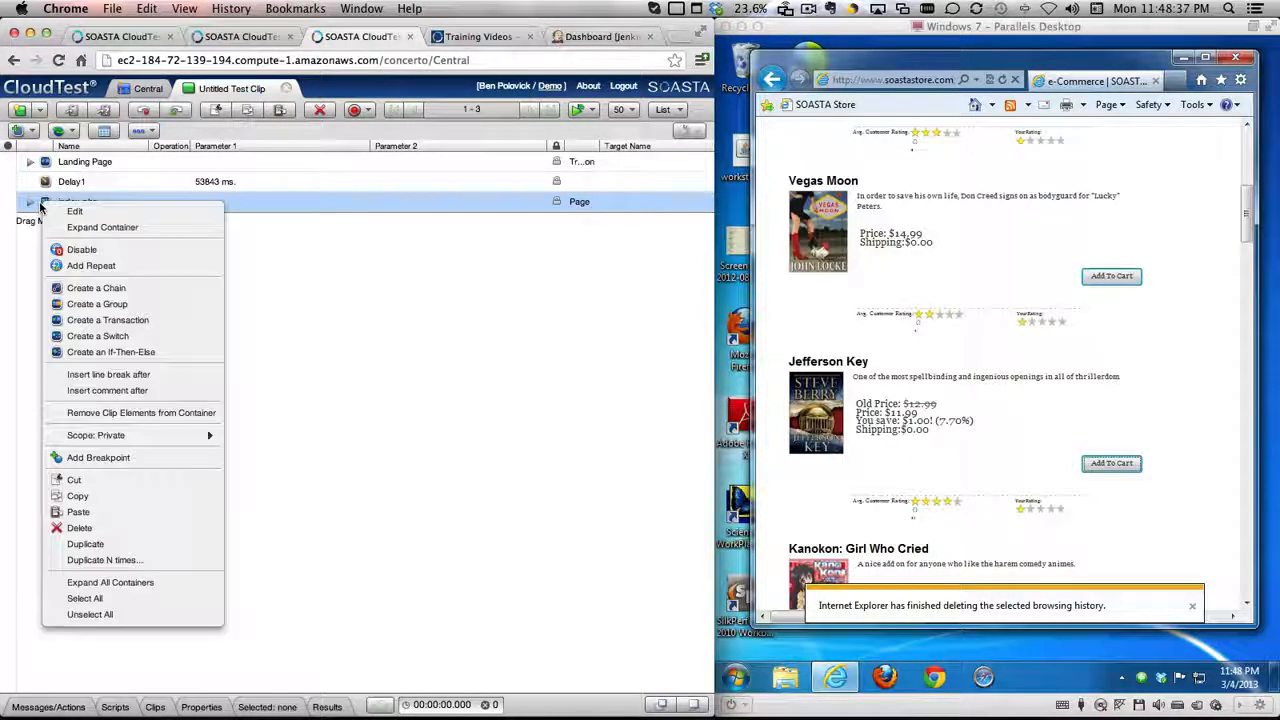
left_click(101, 320)
left_click(30, 202)
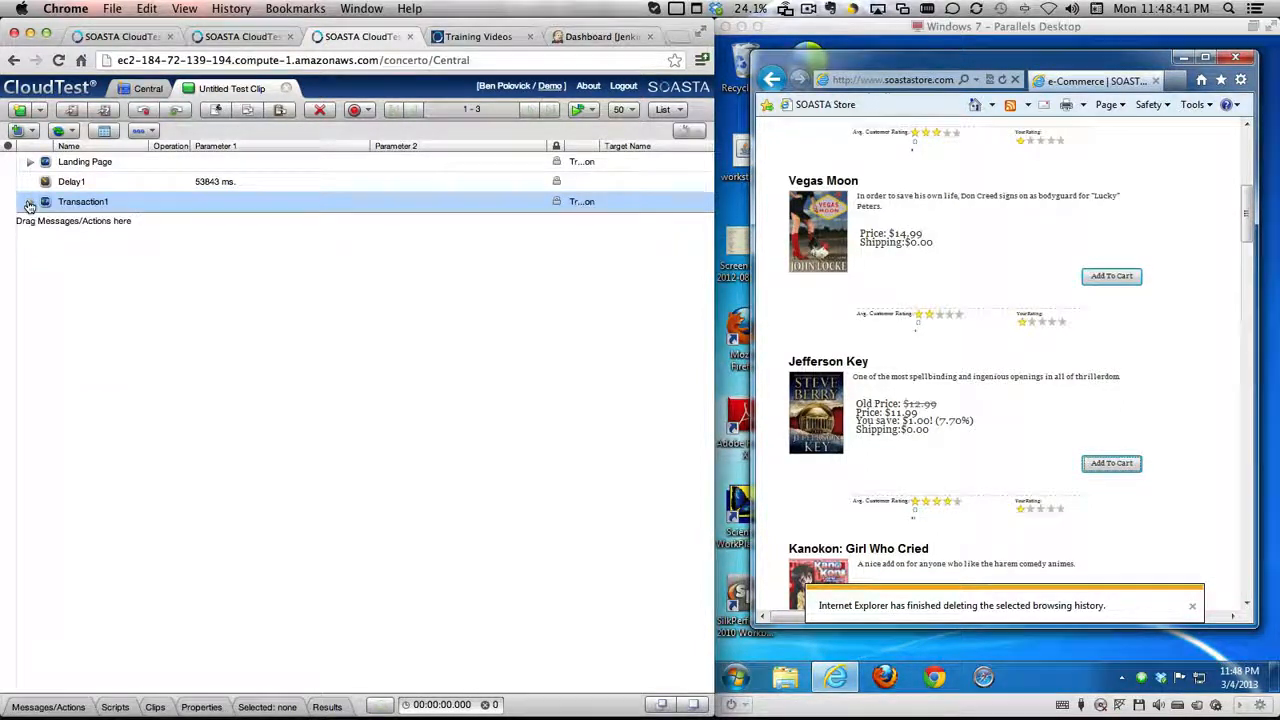
Set the delay after the Landing Page transaction to 2500 ms
double_click(220, 186)
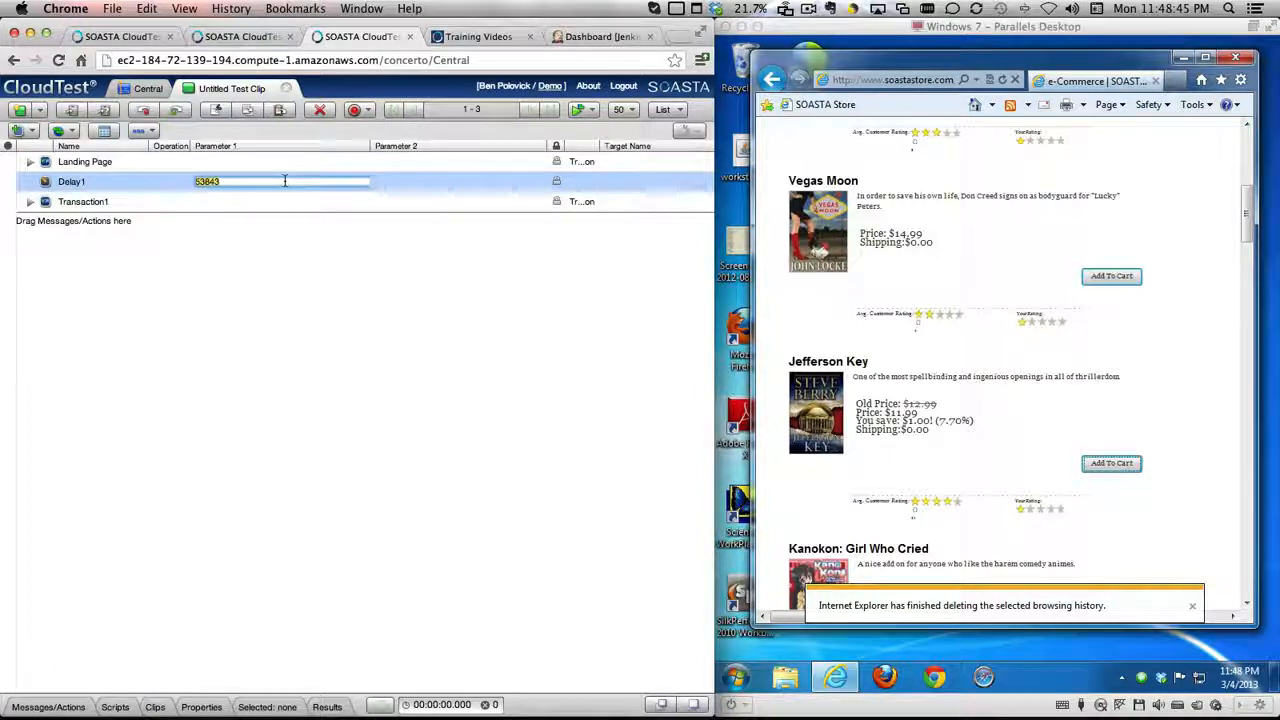
type("2500")
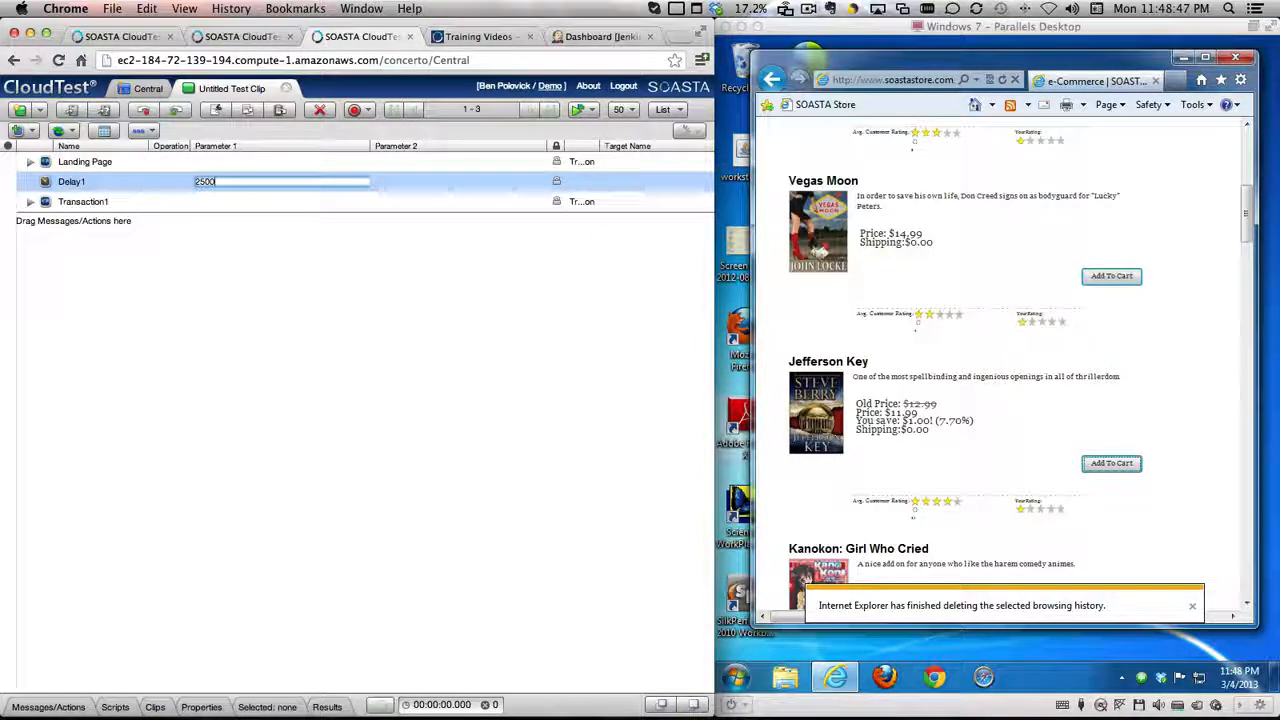
key("Return")
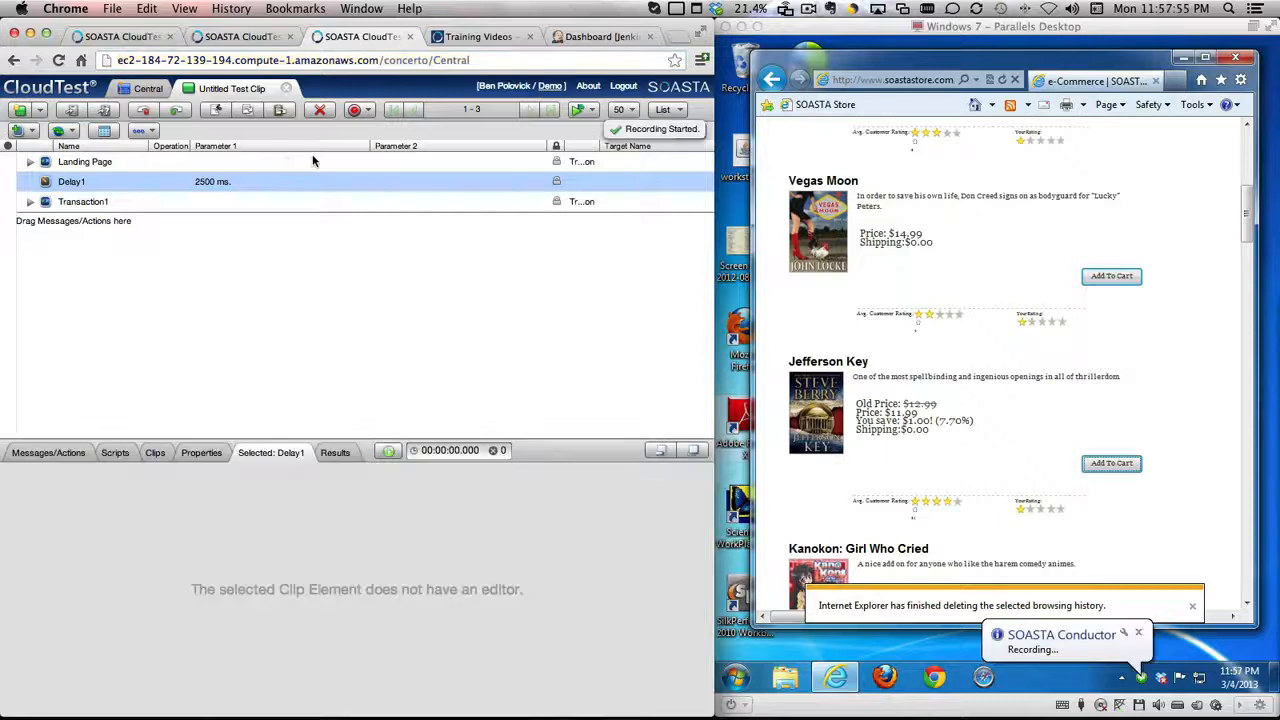
Add a comment after the delay reading: Clicked on the book "Jefferson Key"
left_click(22, 131)
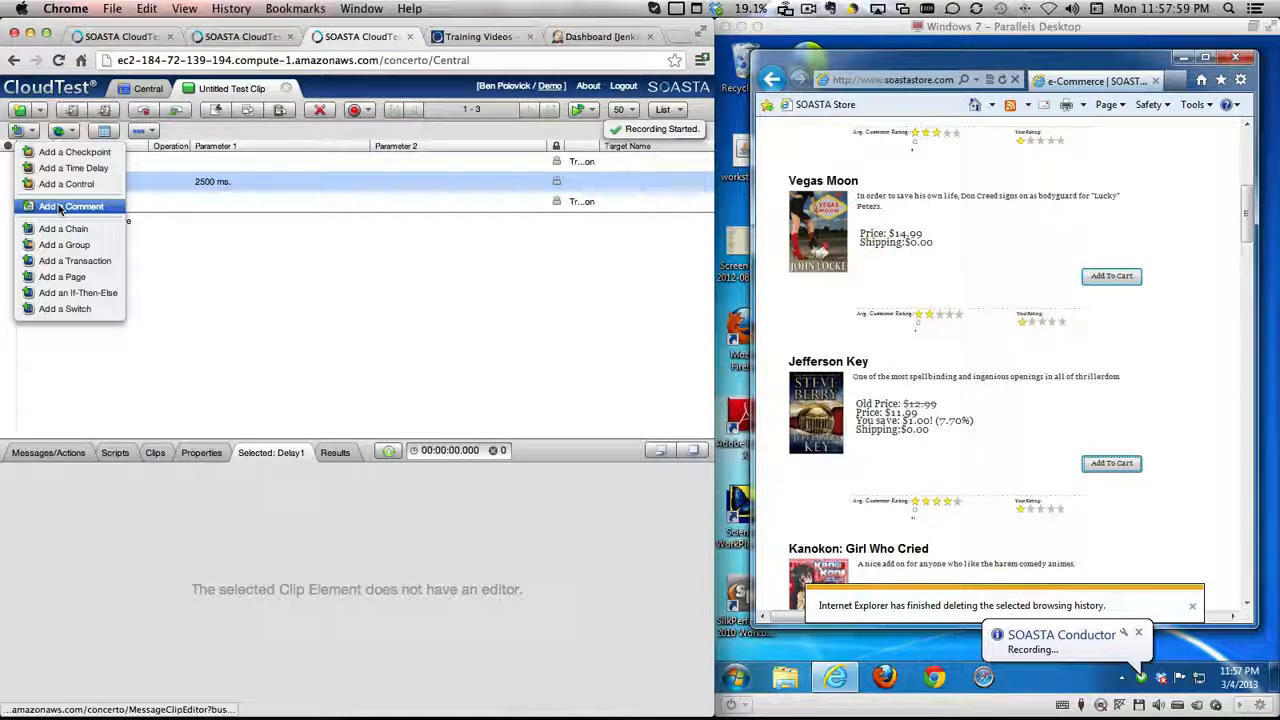
left_click(62, 207)
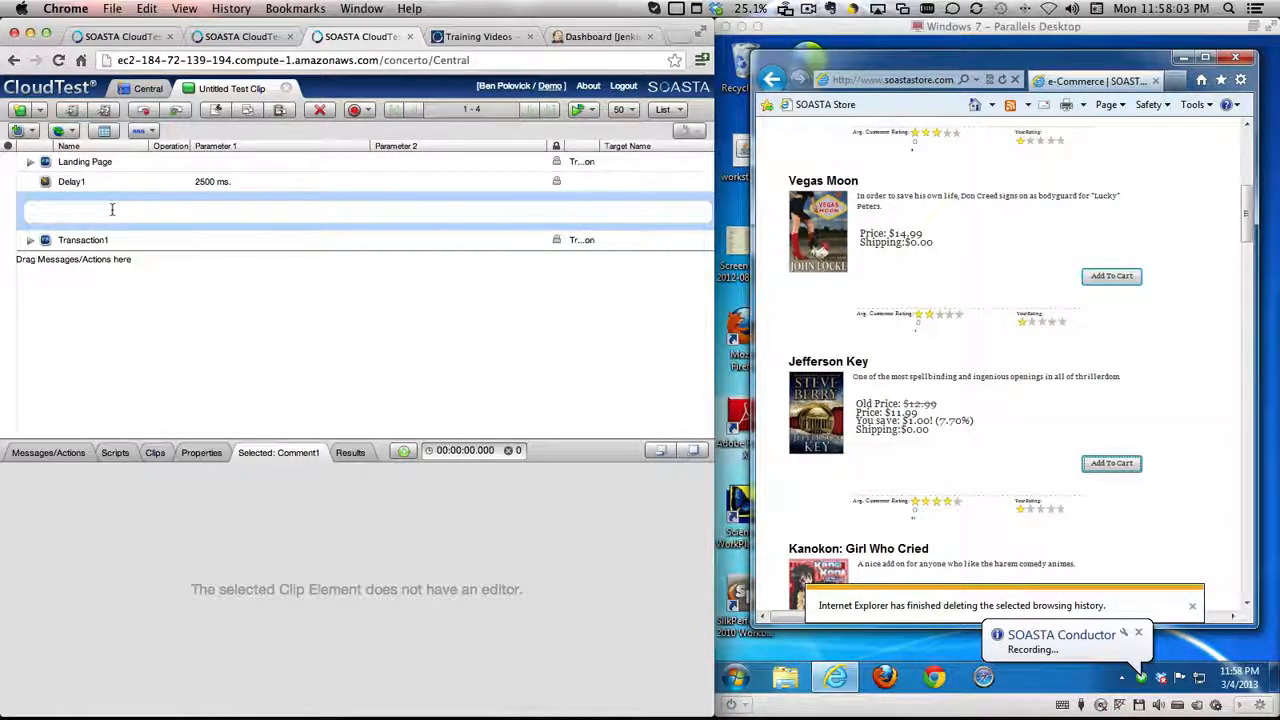
type("Clicked on the book \"Jefferson Key\"")
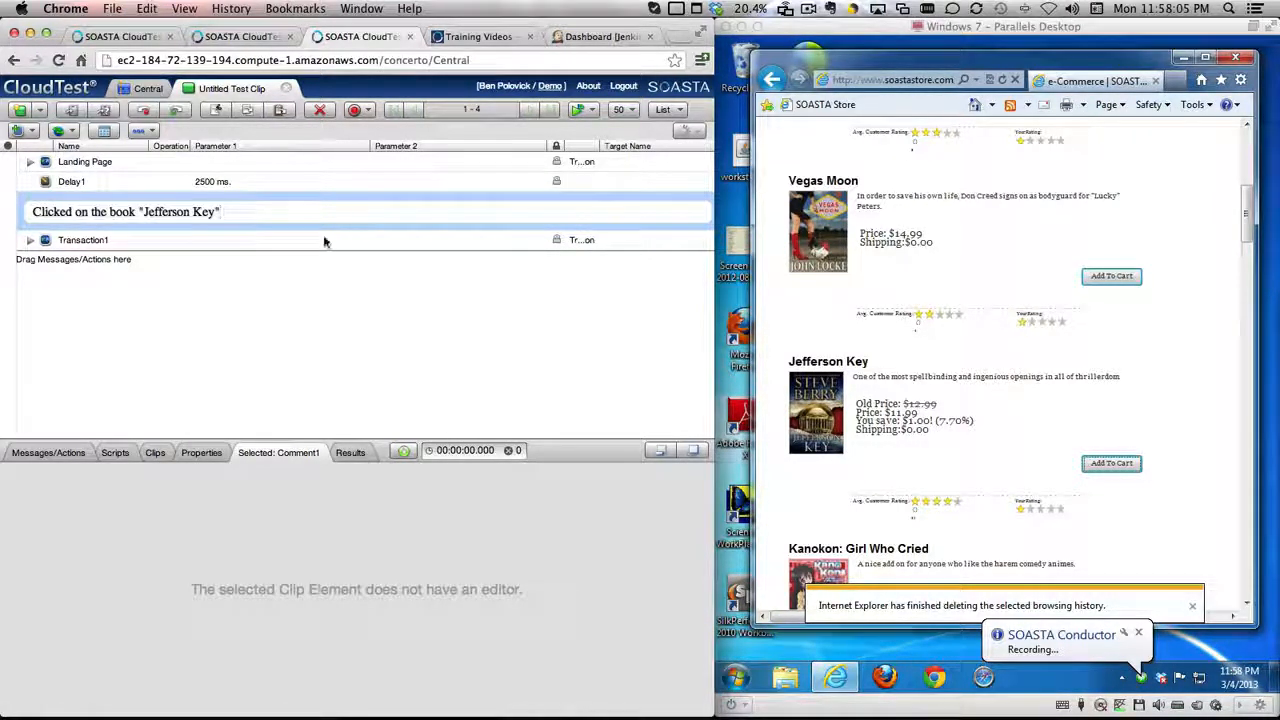
Add a response body validation to the index.php post message in the second transaction, and collapse its page
left_click(30, 240)
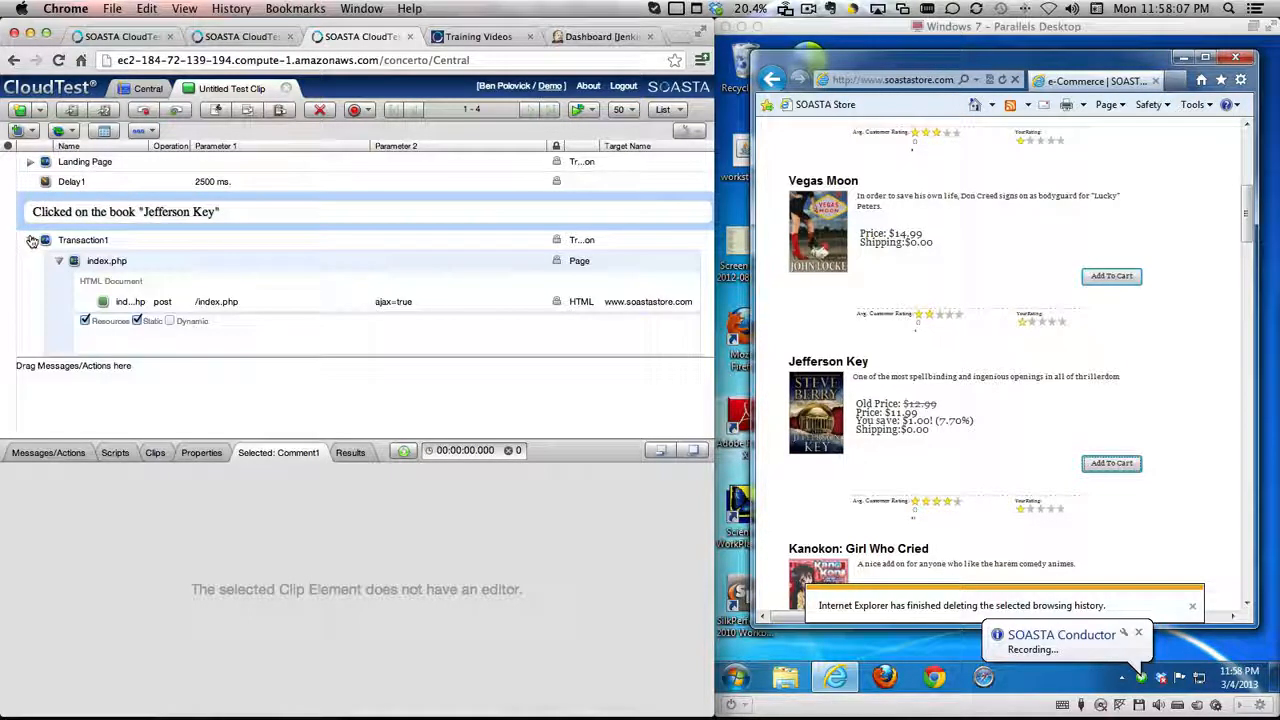
left_click(104, 302)
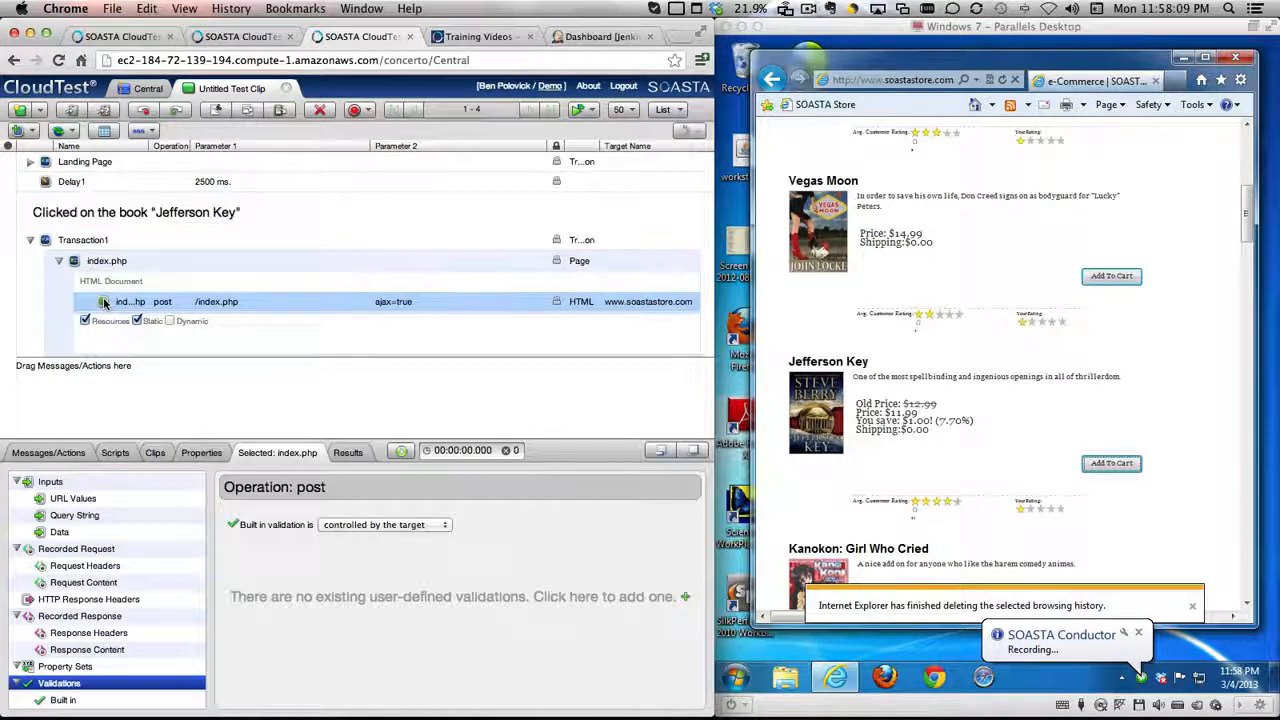
left_click(685, 596)
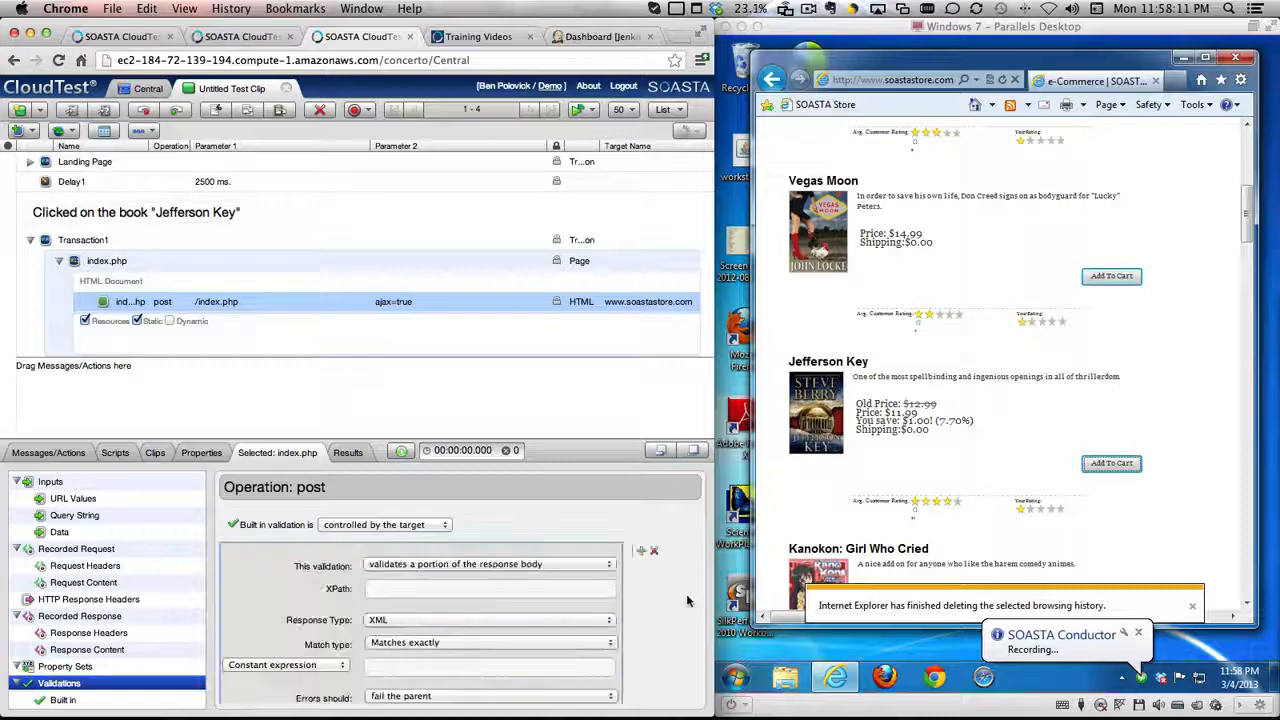
scroll(551, 605, "down", 1)
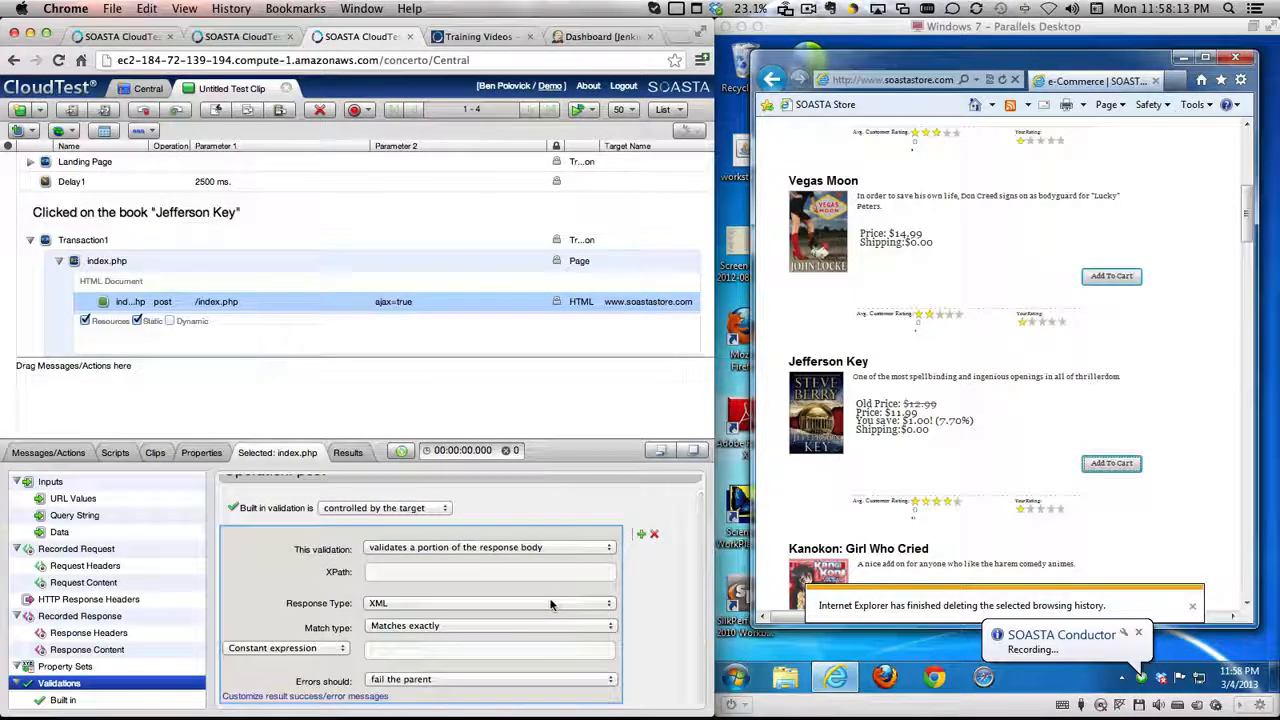
left_click(61, 262)
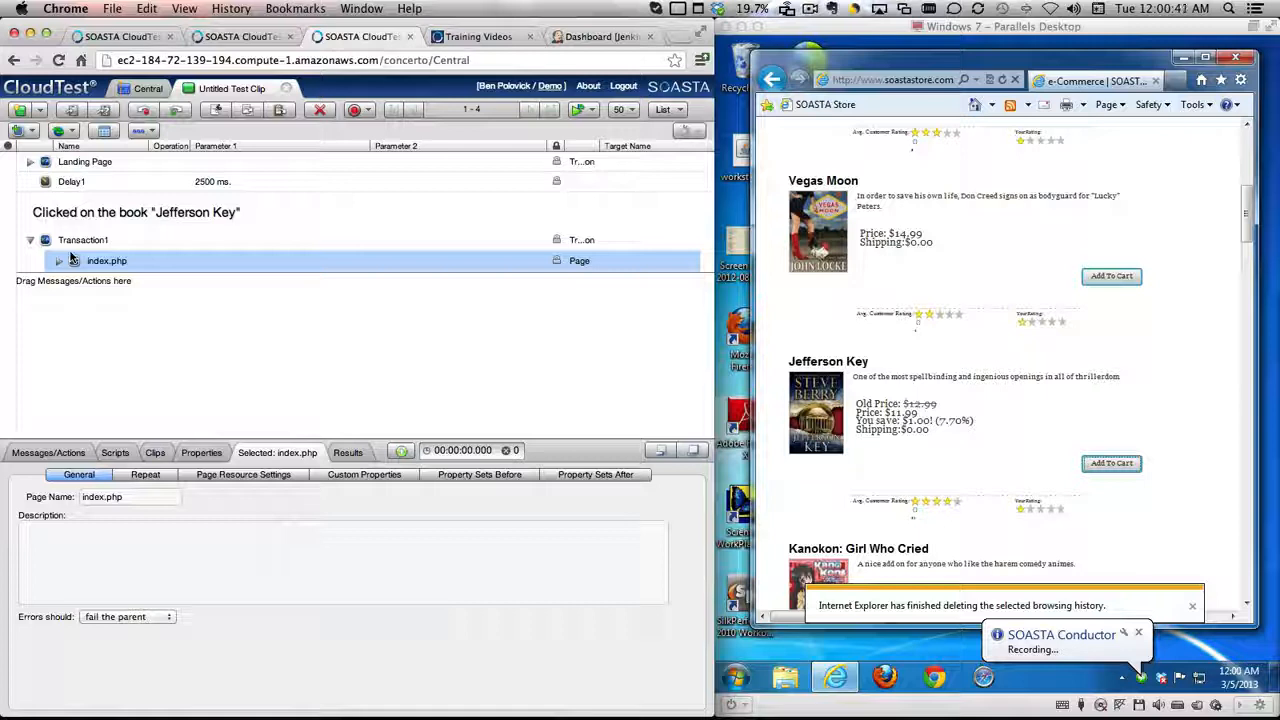
Rename the Landing Page transaction to Homepage
left_click(47, 165)
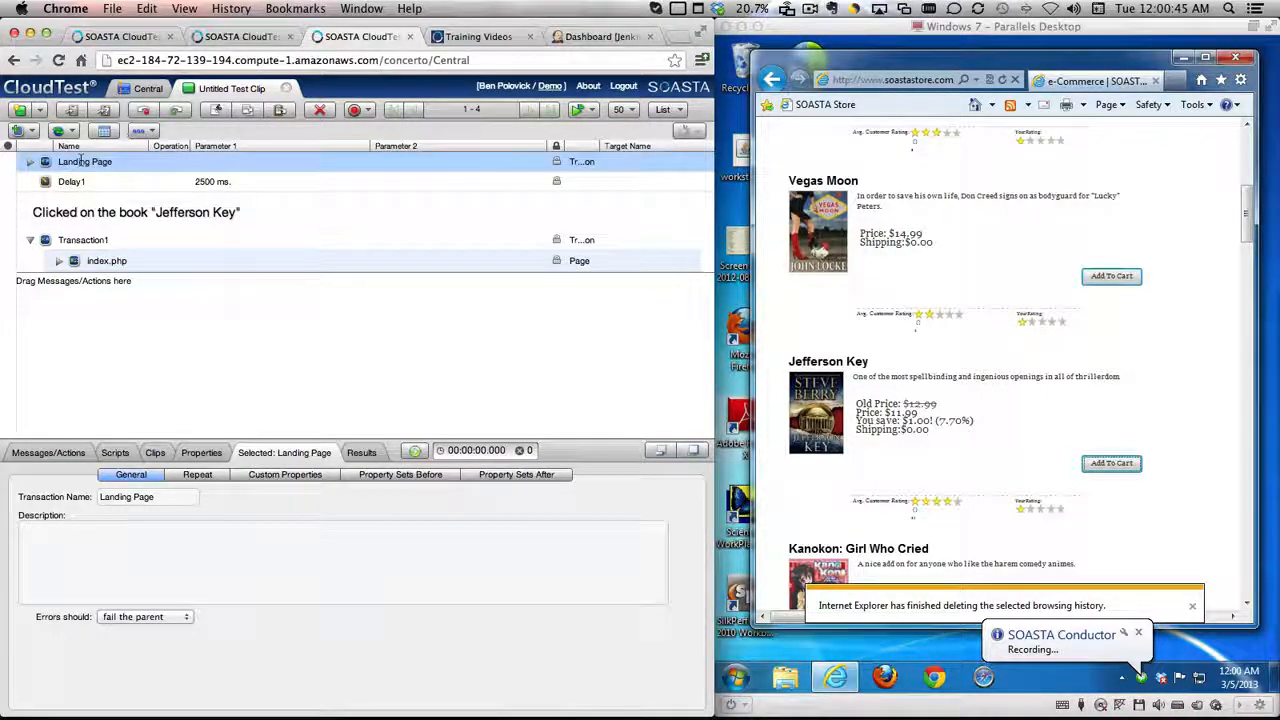
left_click(80, 162)
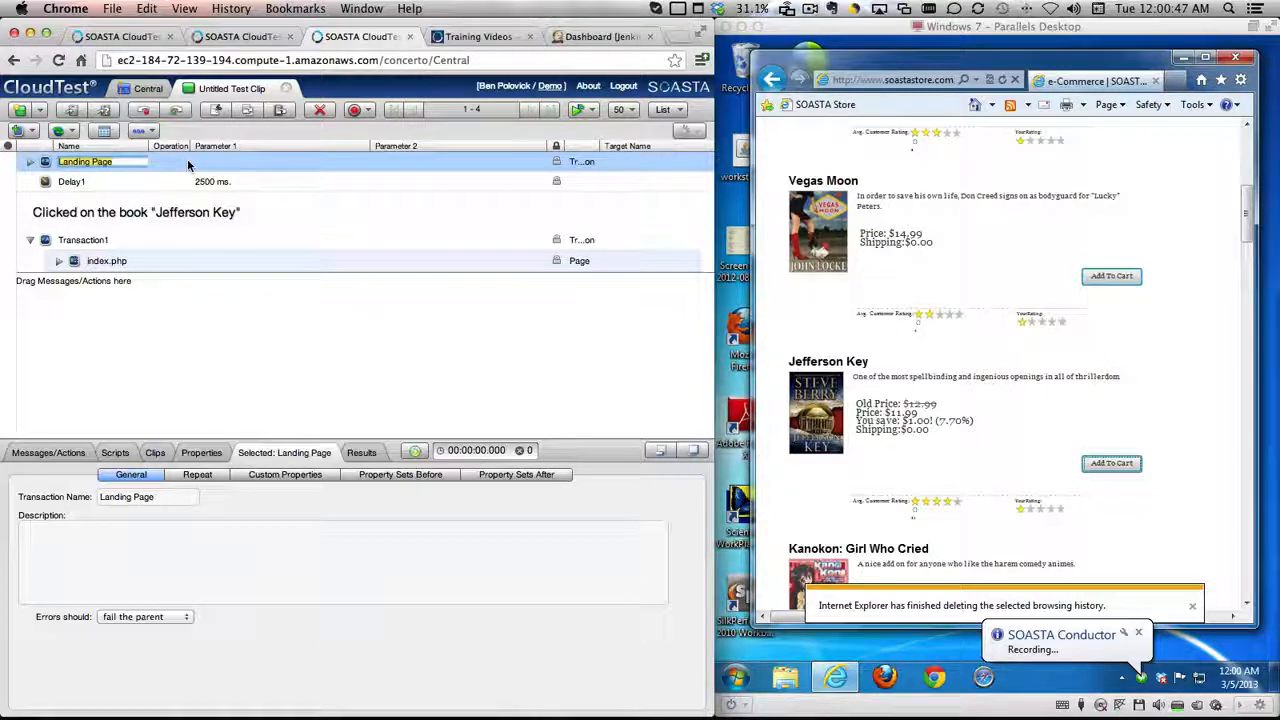
type("Home")
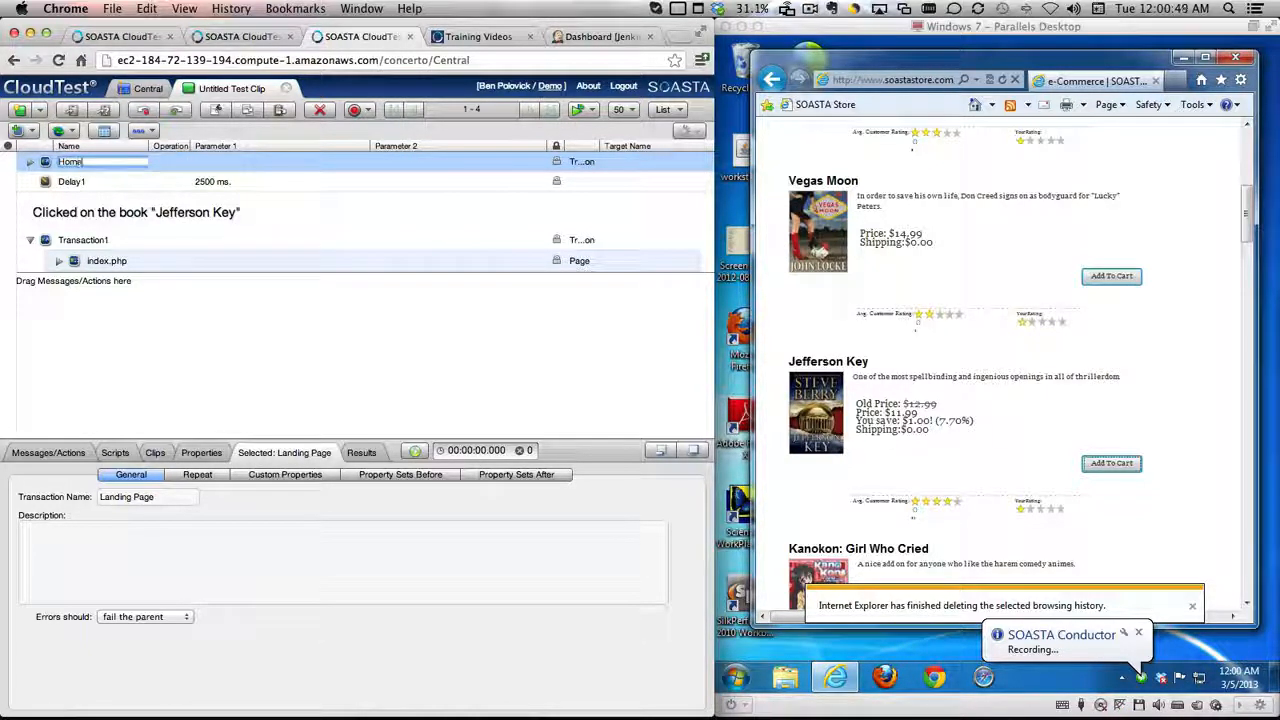
type("page")
key("Return")
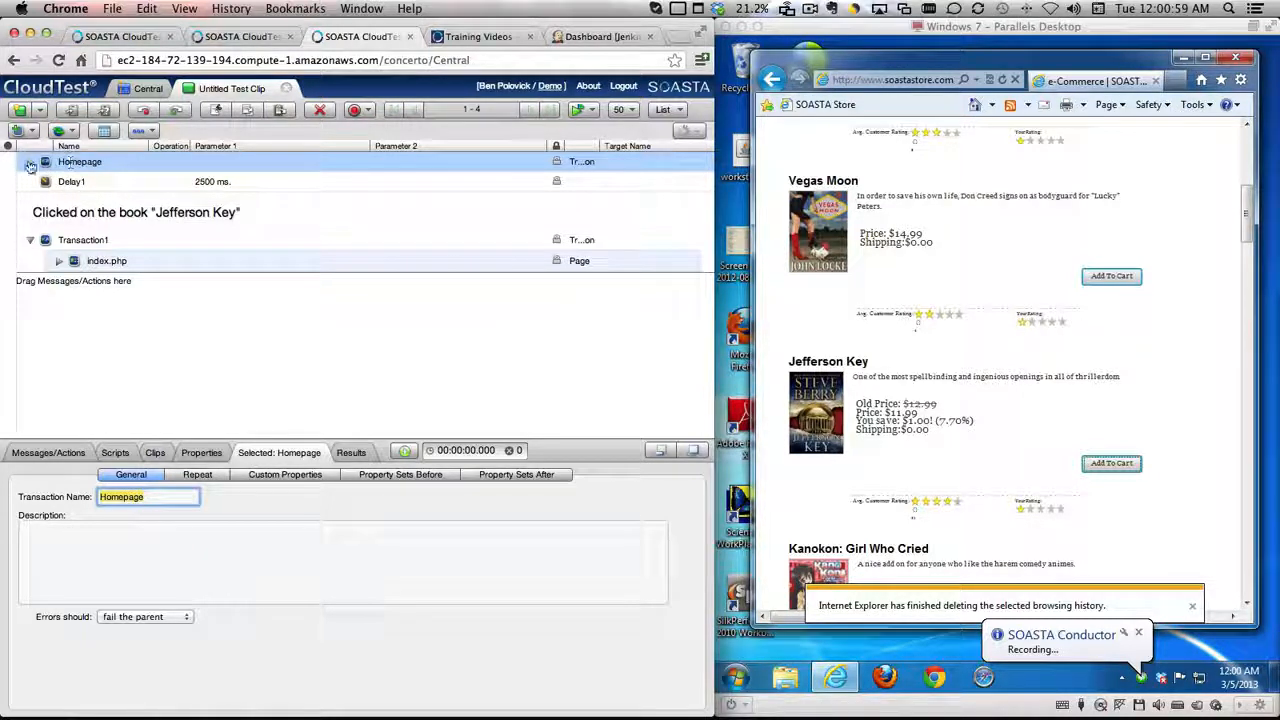
Collapse the Transaction1 transaction in the clip and select it
key("BackSpace")
type("t")
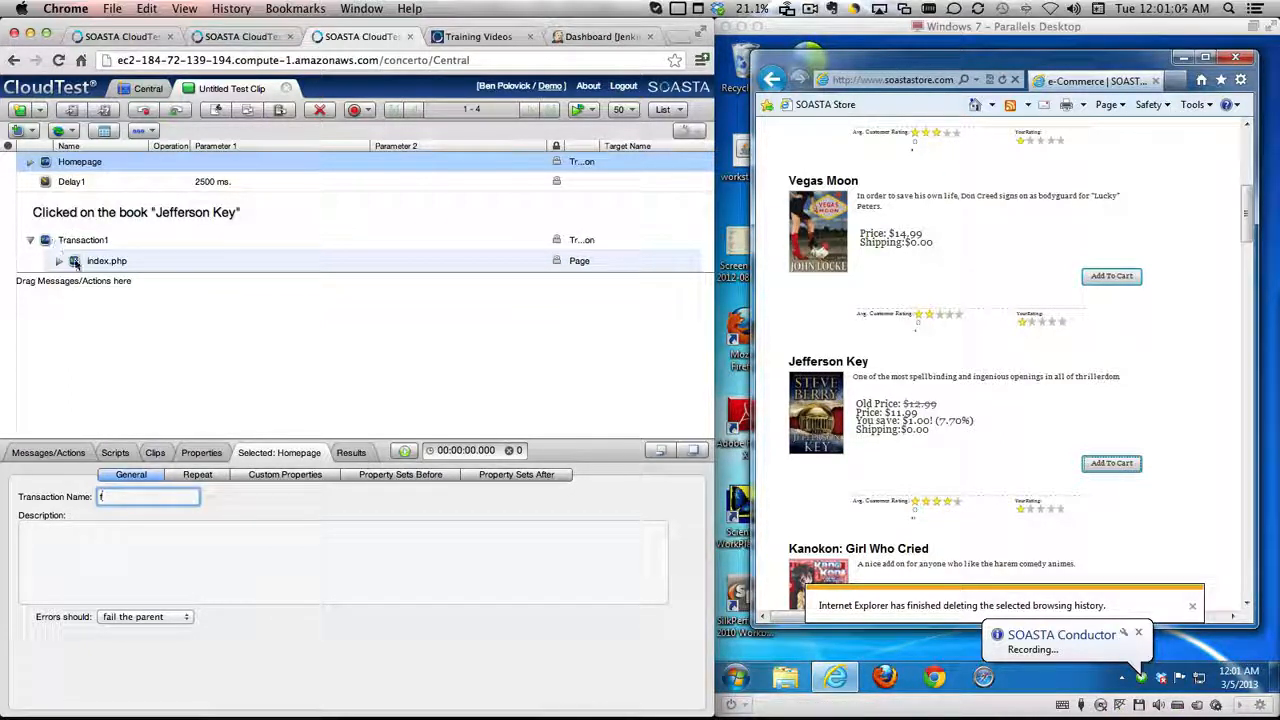
left_click(42, 240)
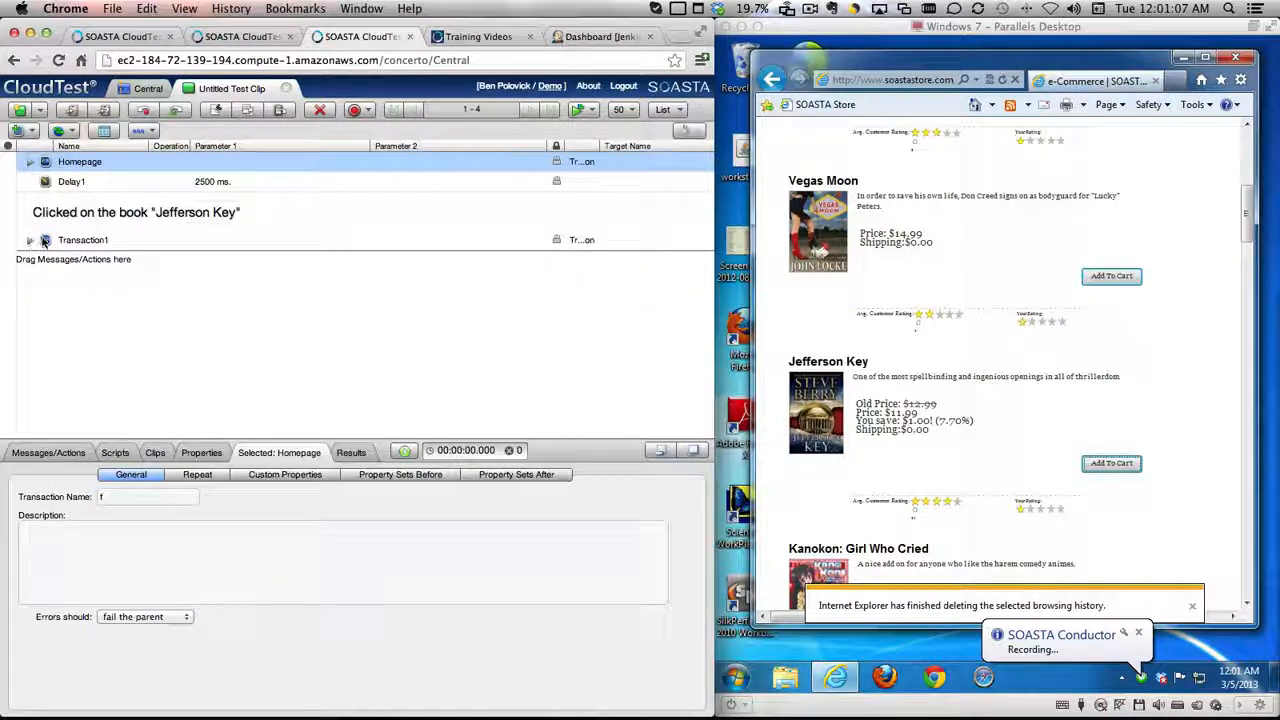
left_click(45, 241)
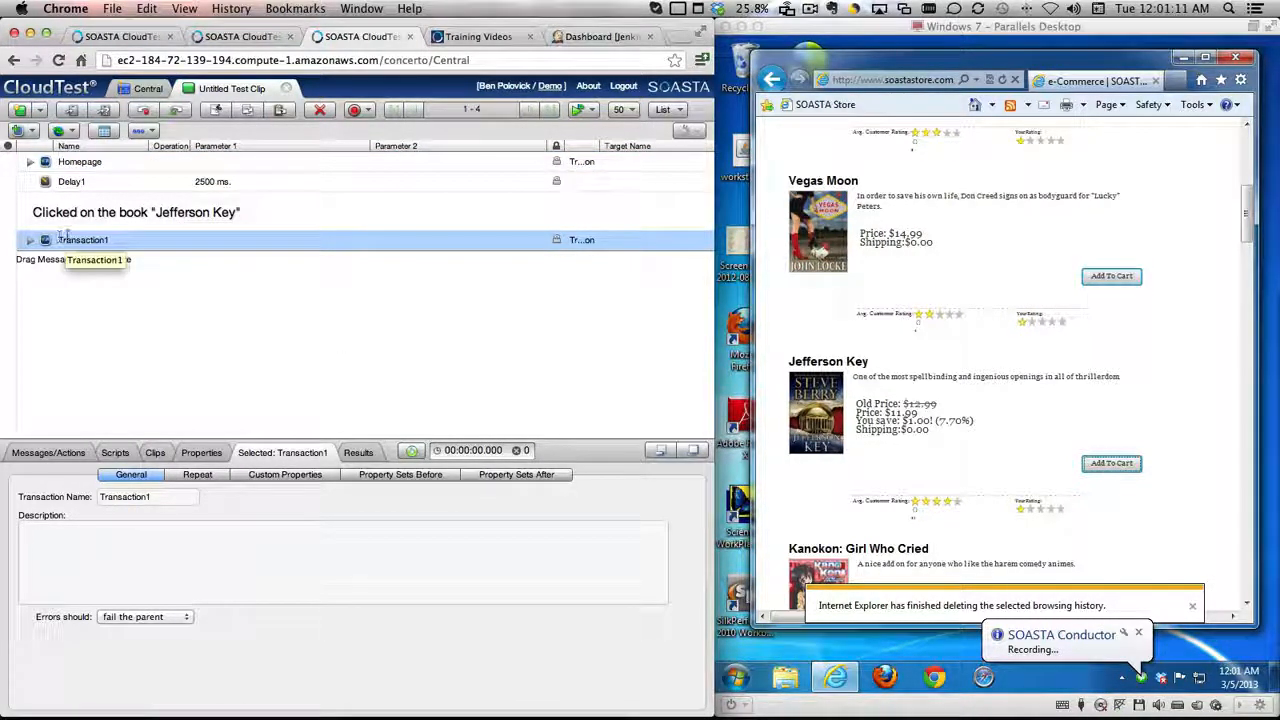
Make the Homepage transaction the recording point and record adding another product from further down the store page to the cart
left_click(44, 163)
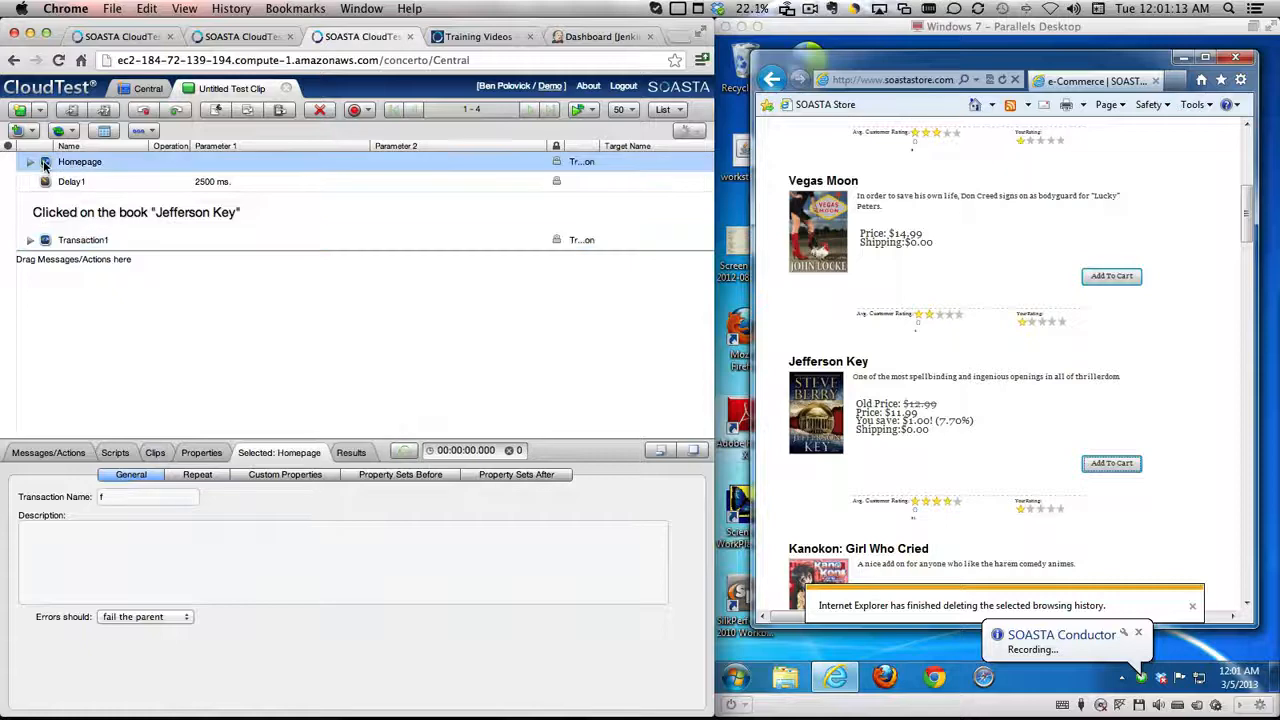
left_click(1024, 318)
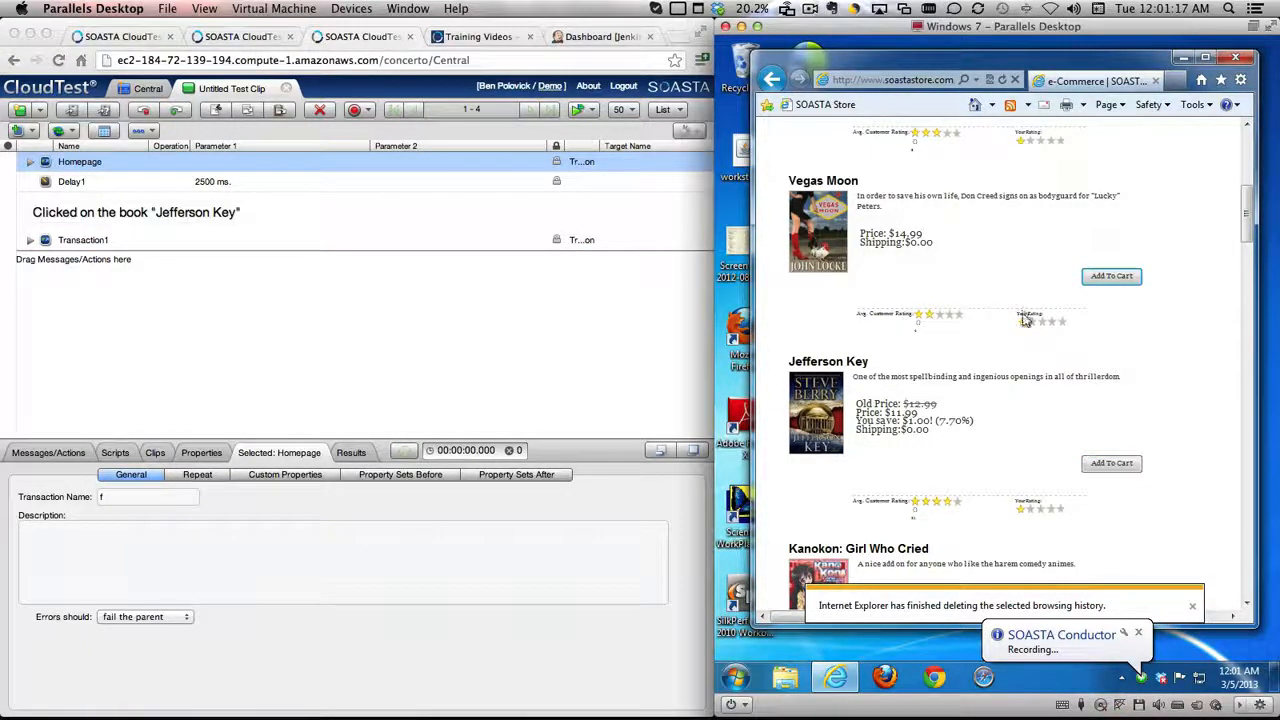
scroll(1024, 318, "down", 10)
left_click(1100, 403)
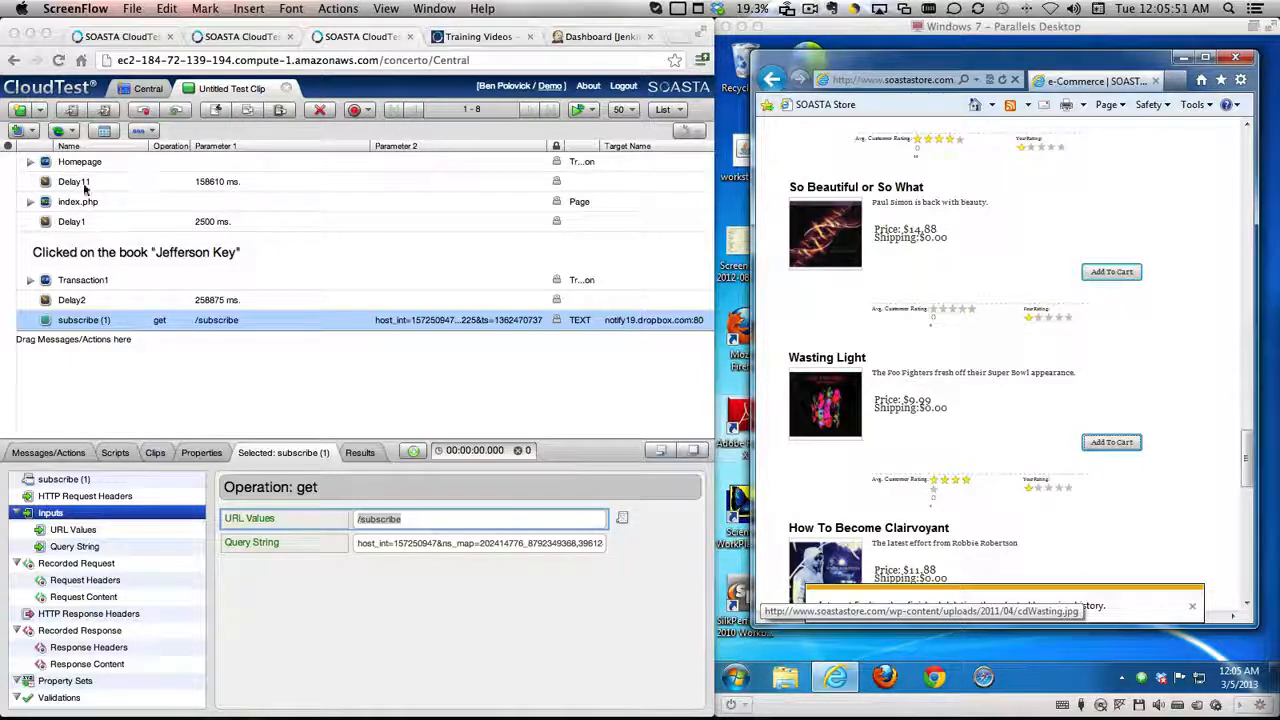
Examine the recorded contents of the Homepage transaction, including the HTML document and resources of its soastastore.com page
left_click(32, 165)
left_click(31, 163)
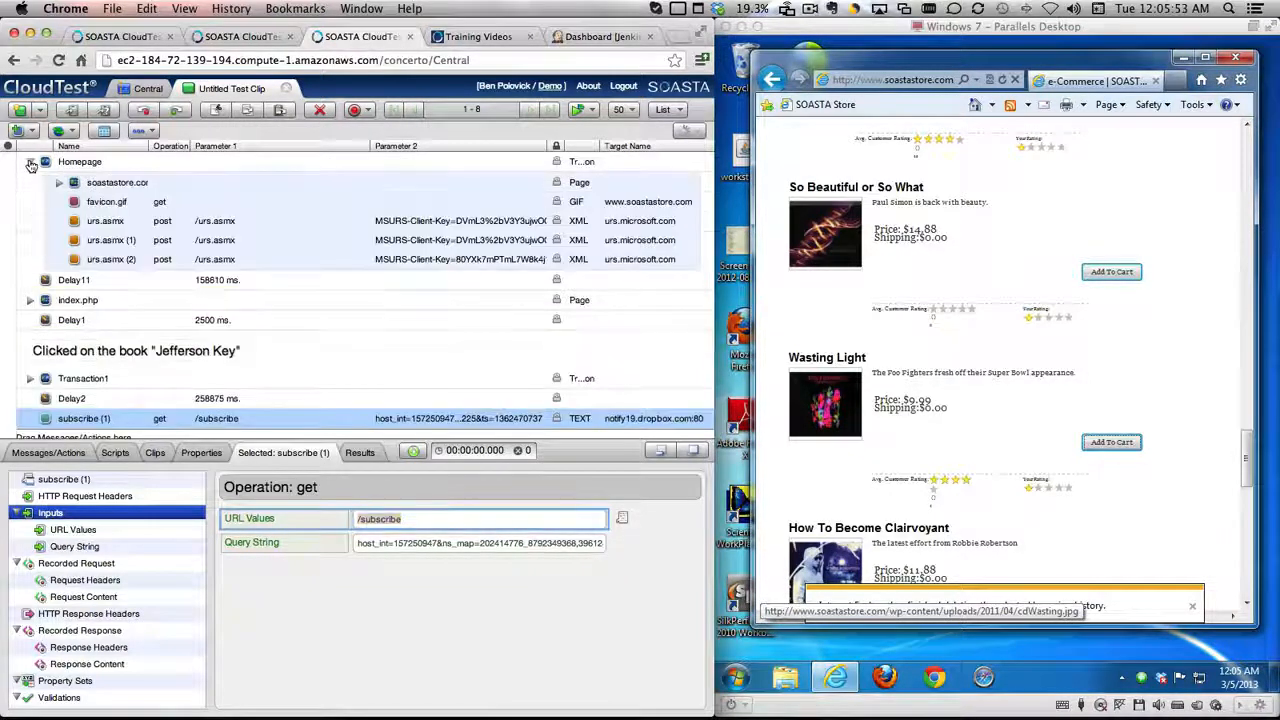
left_click(105, 182)
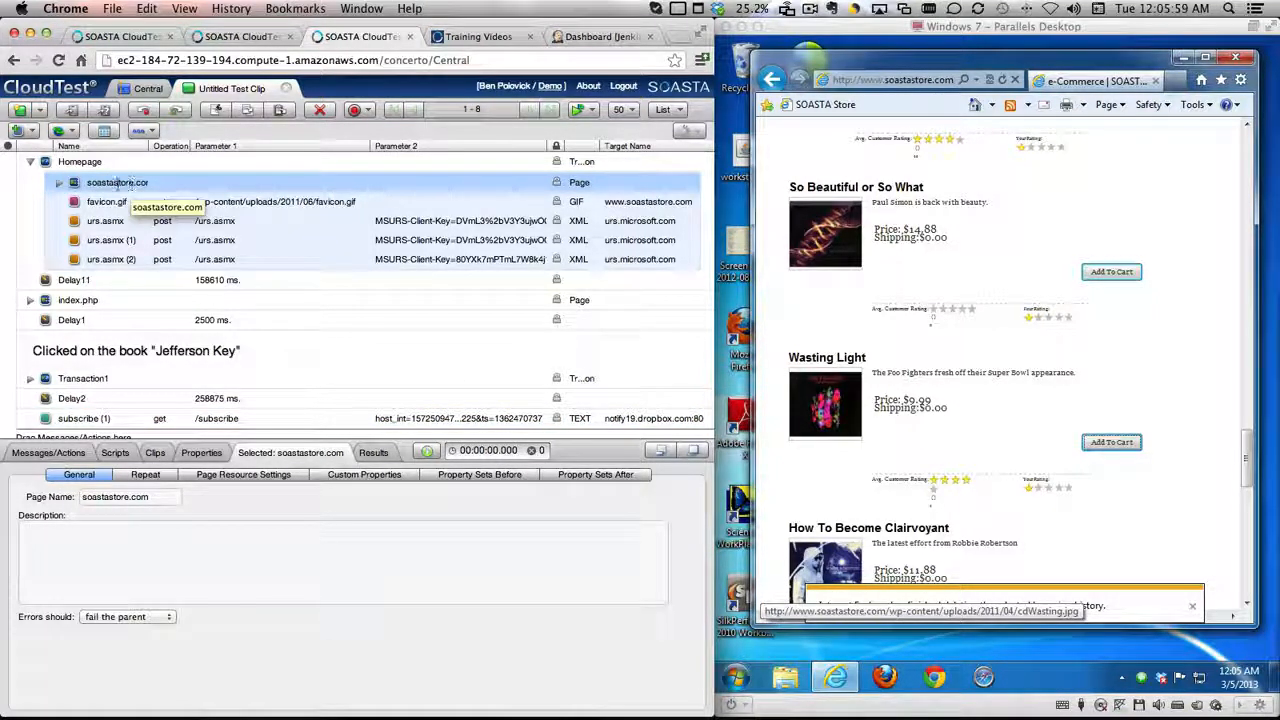
left_click(59, 183)
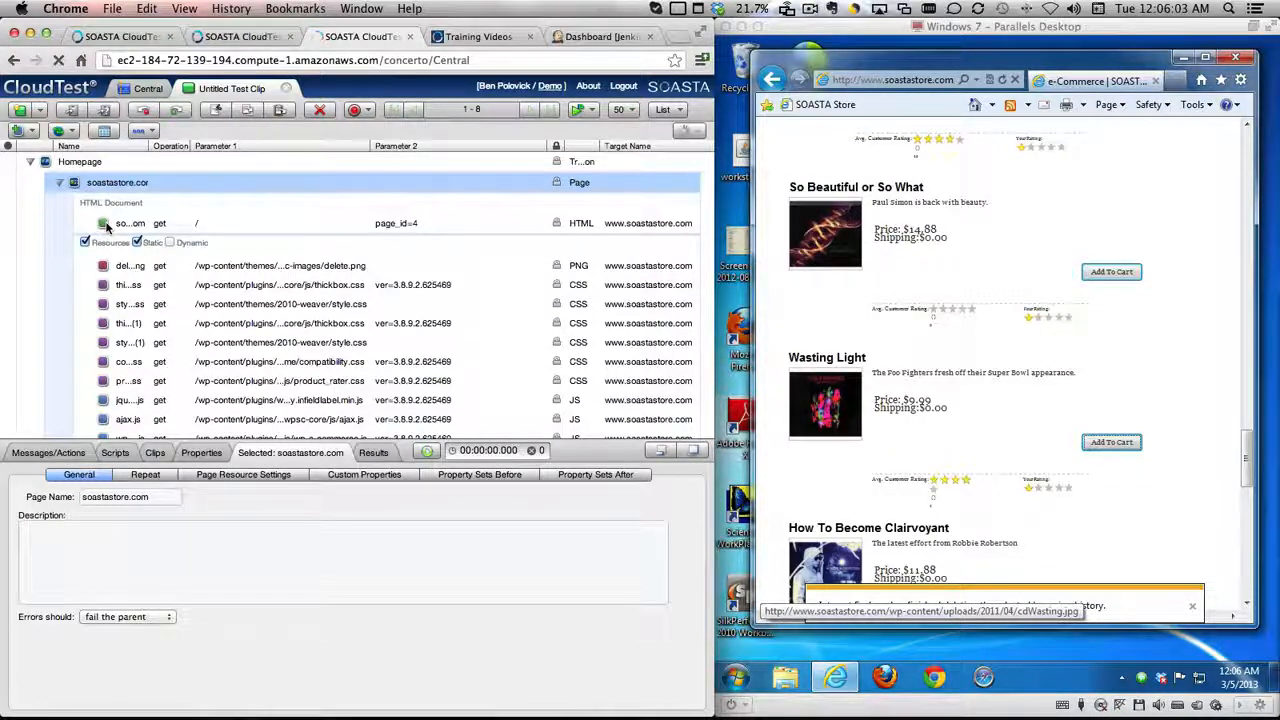
left_click(105, 224)
scroll(155, 296, "down", 10)
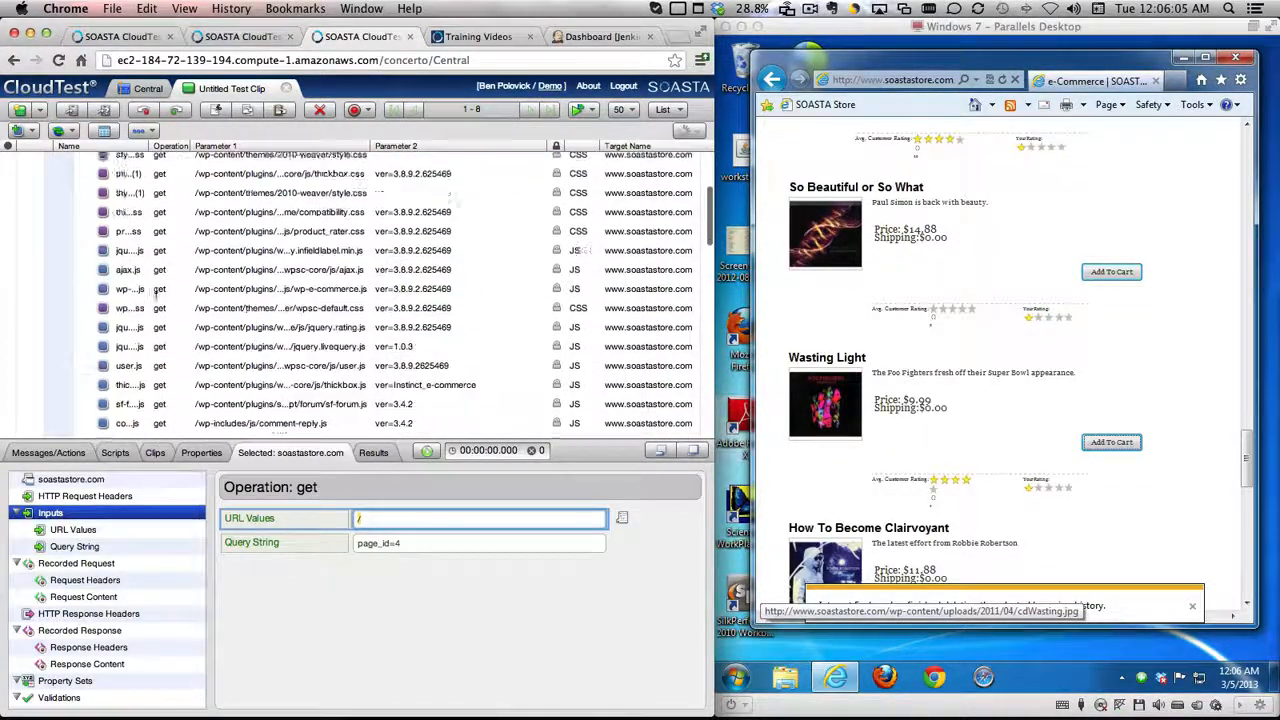
scroll(155, 296, "down", 5)
scroll(155, 296, "up", 15)
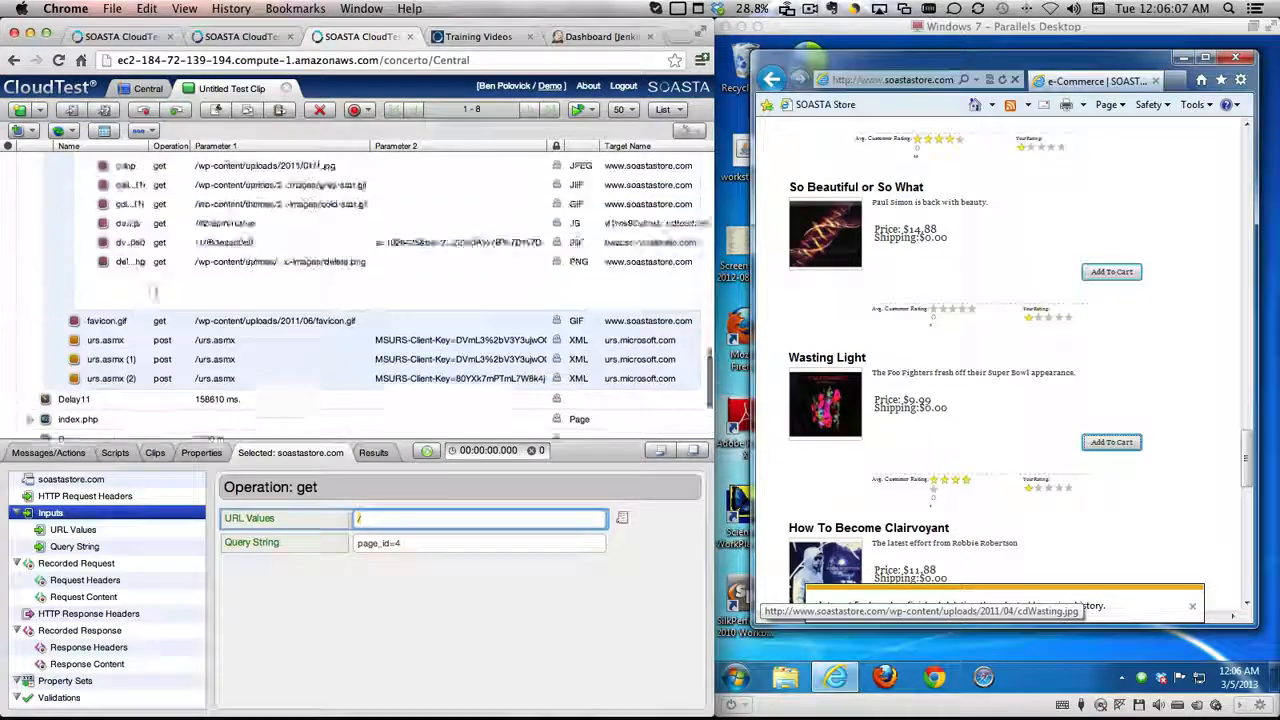
scroll(156, 297, "up", 5)
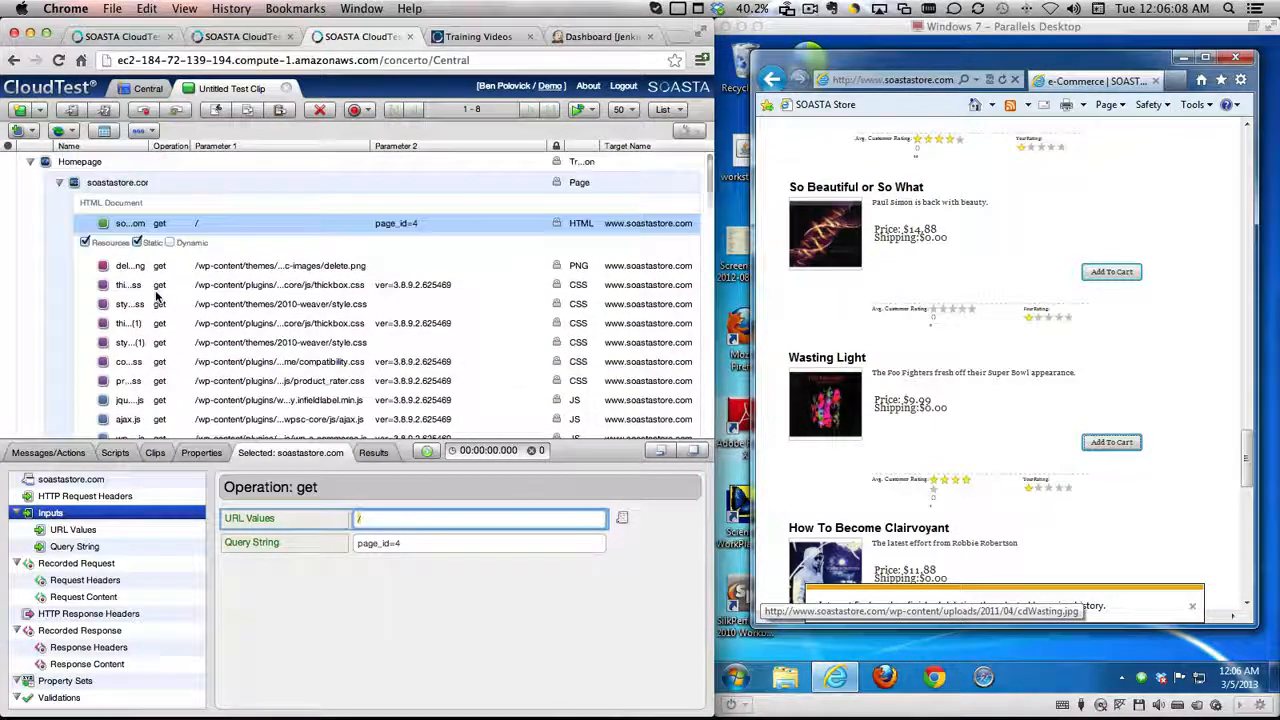
left_click(60, 185)
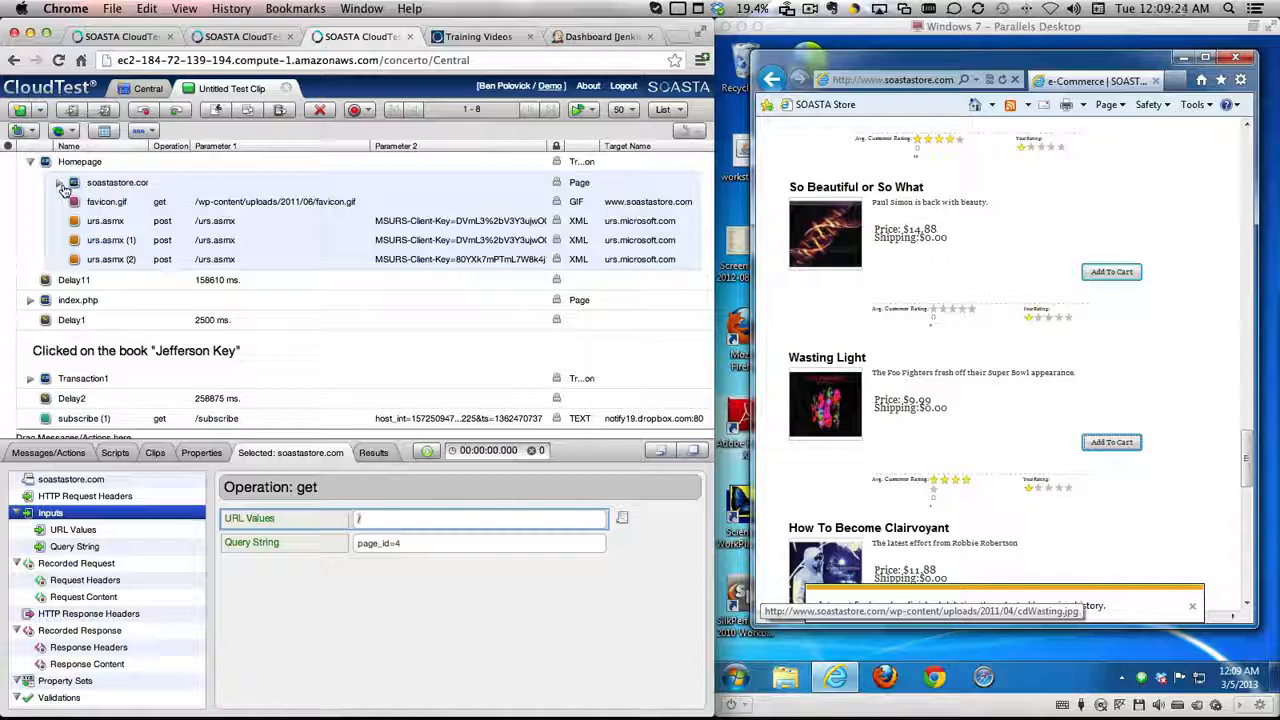
Stop recording the test clip and review the list of recorded clip elements
left_click(357, 111)
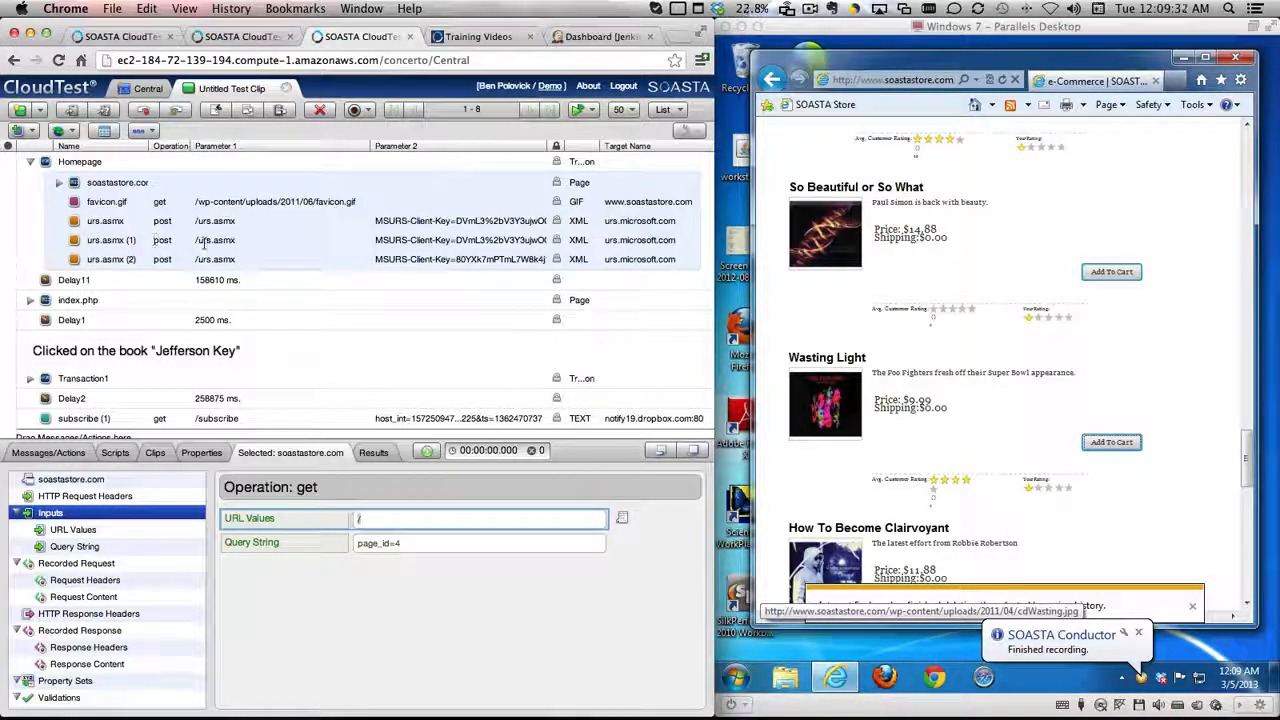
scroll(251, 308, "down", 1)
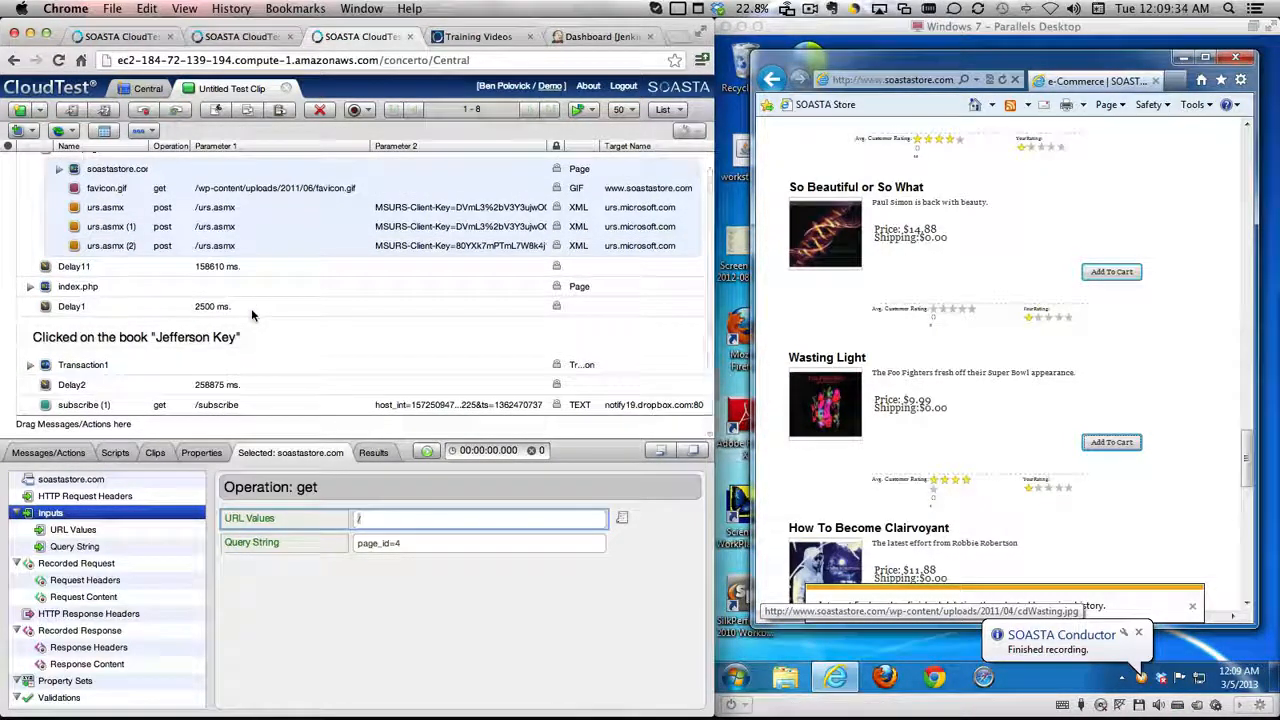
scroll(251, 308, "up", 1)
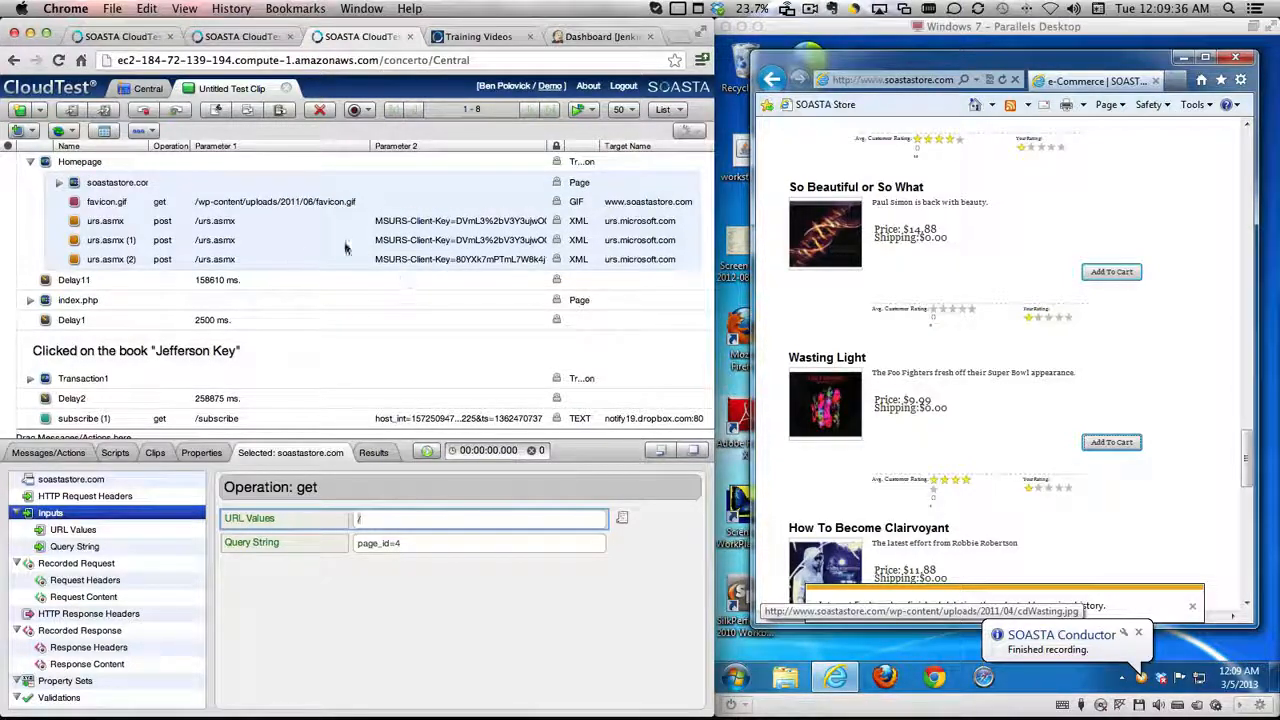
Remove the beacon-1.newrelic.com, d1ros97qkrwjf5.cloudfront.net, urs.microsoft.com and notify19.dropbox.com:80 targets from the clip together with their clip elements
left_click(55, 455)
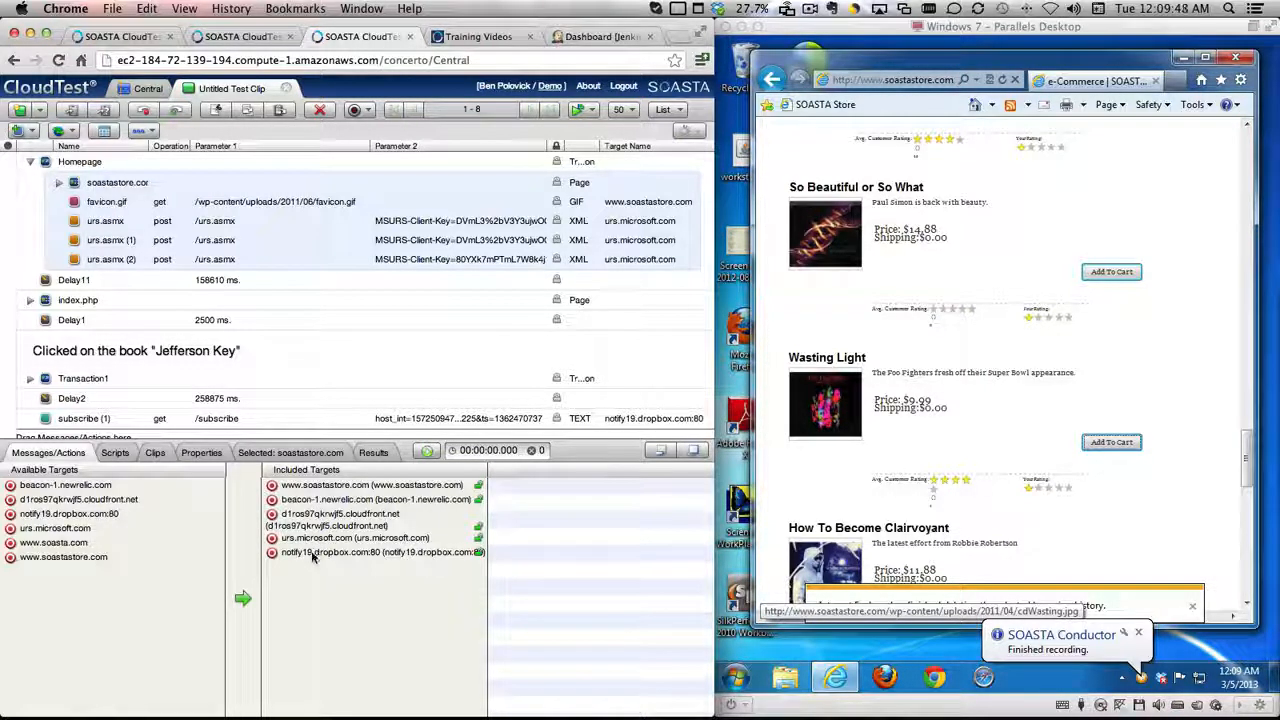
left_click(345, 486)
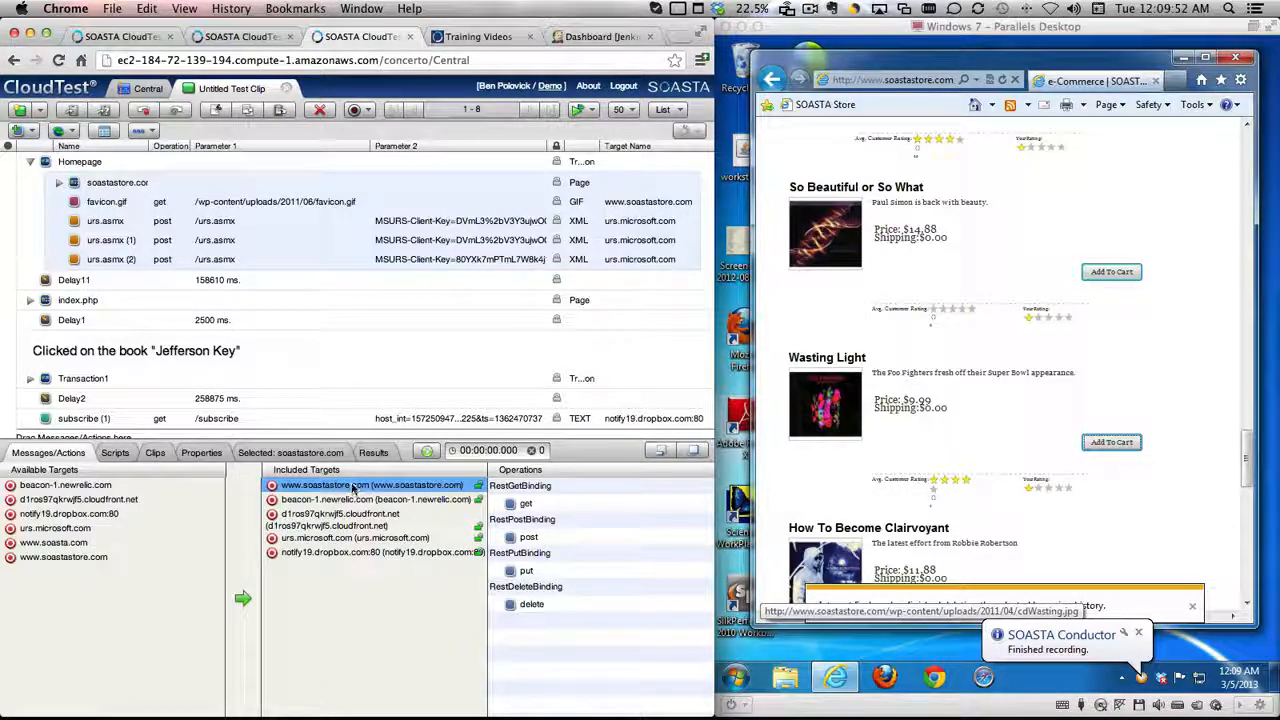
left_click(340, 518)
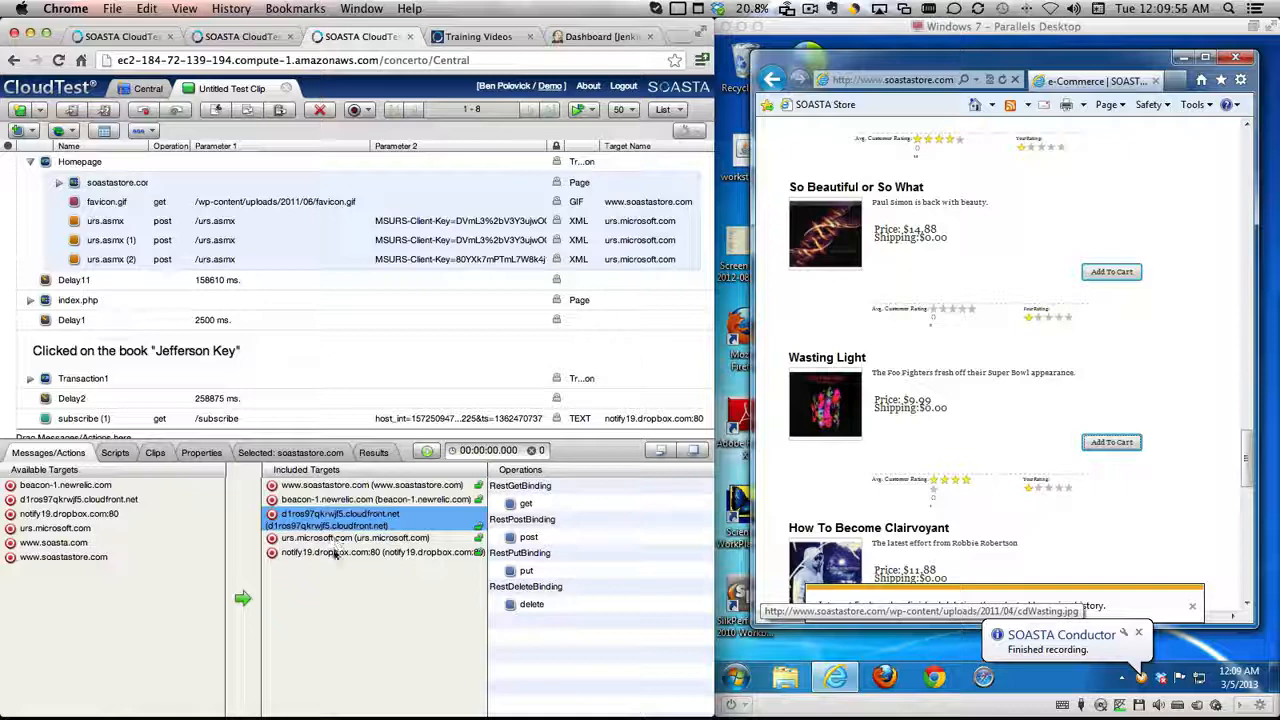
left_click(335, 553)
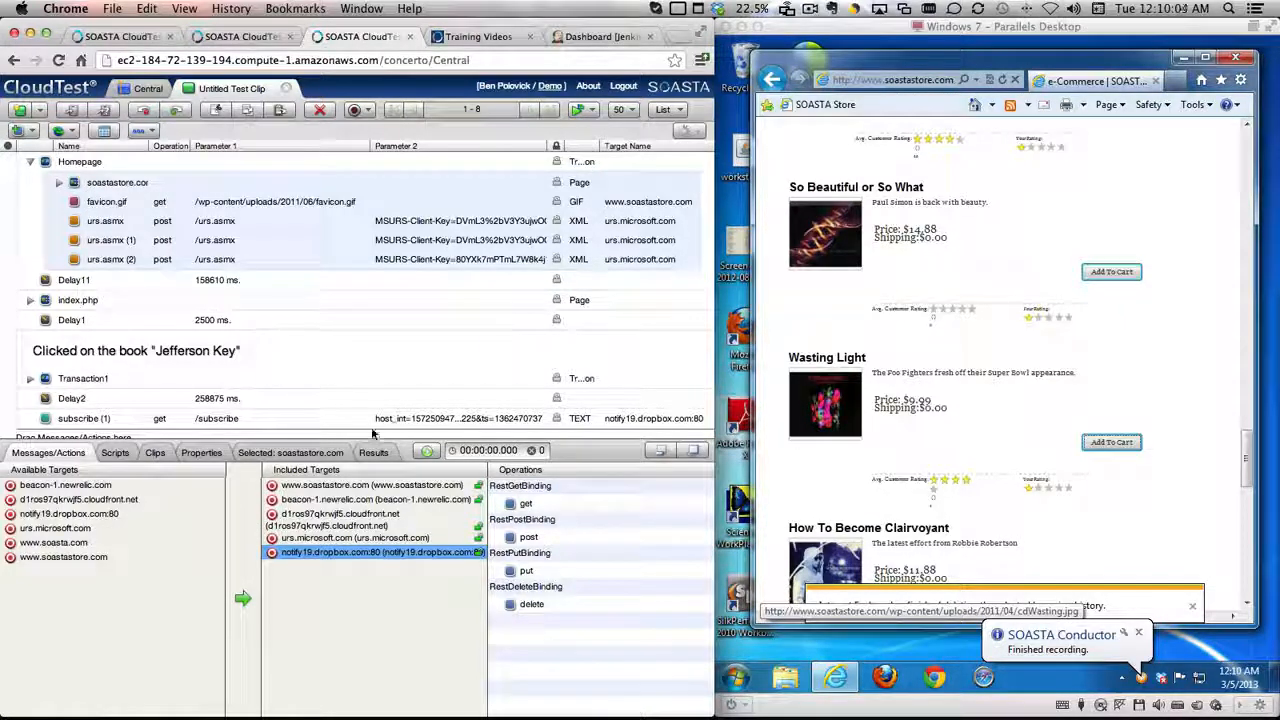
left_click(343, 500)
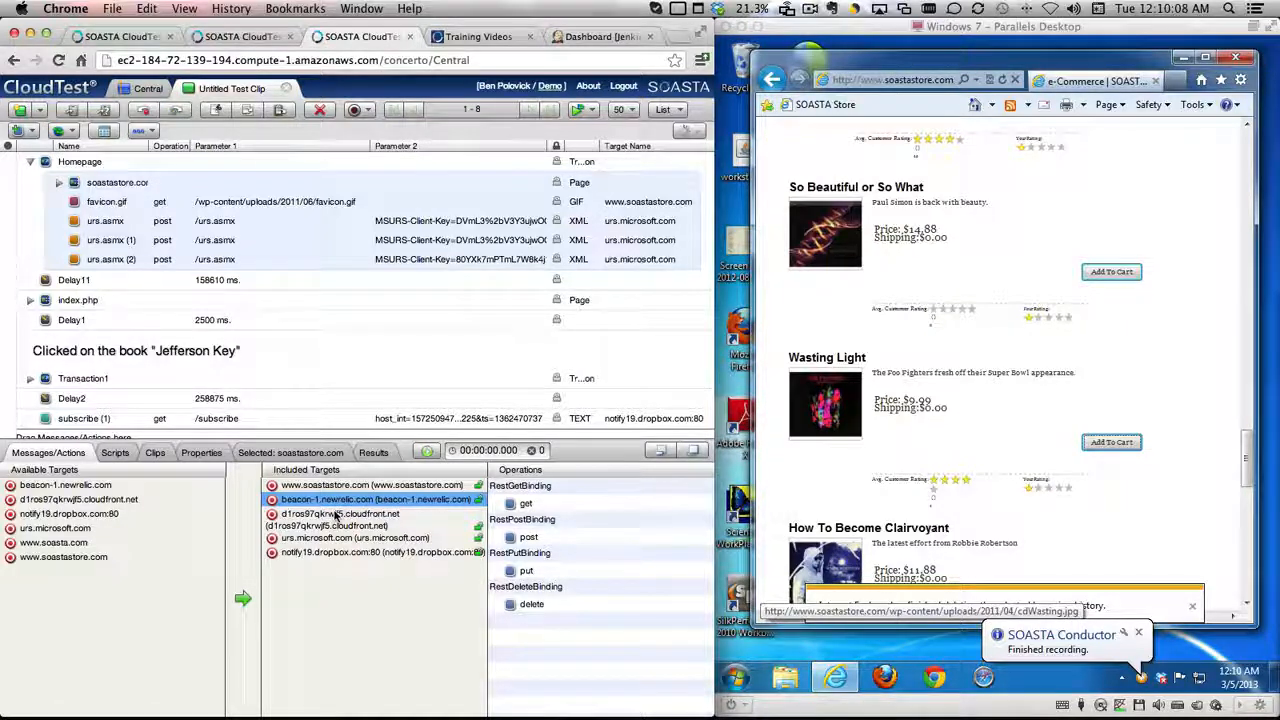
left_click(336, 515, "shift")
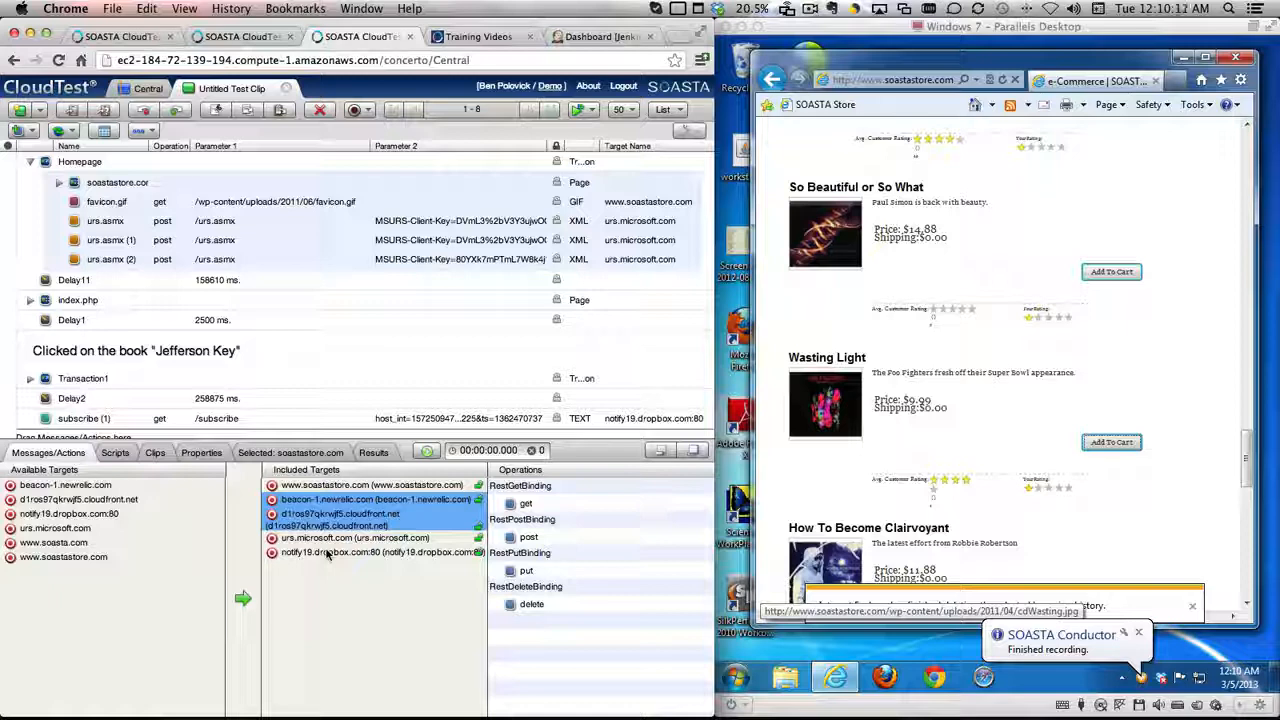
left_click(327, 553, "super")
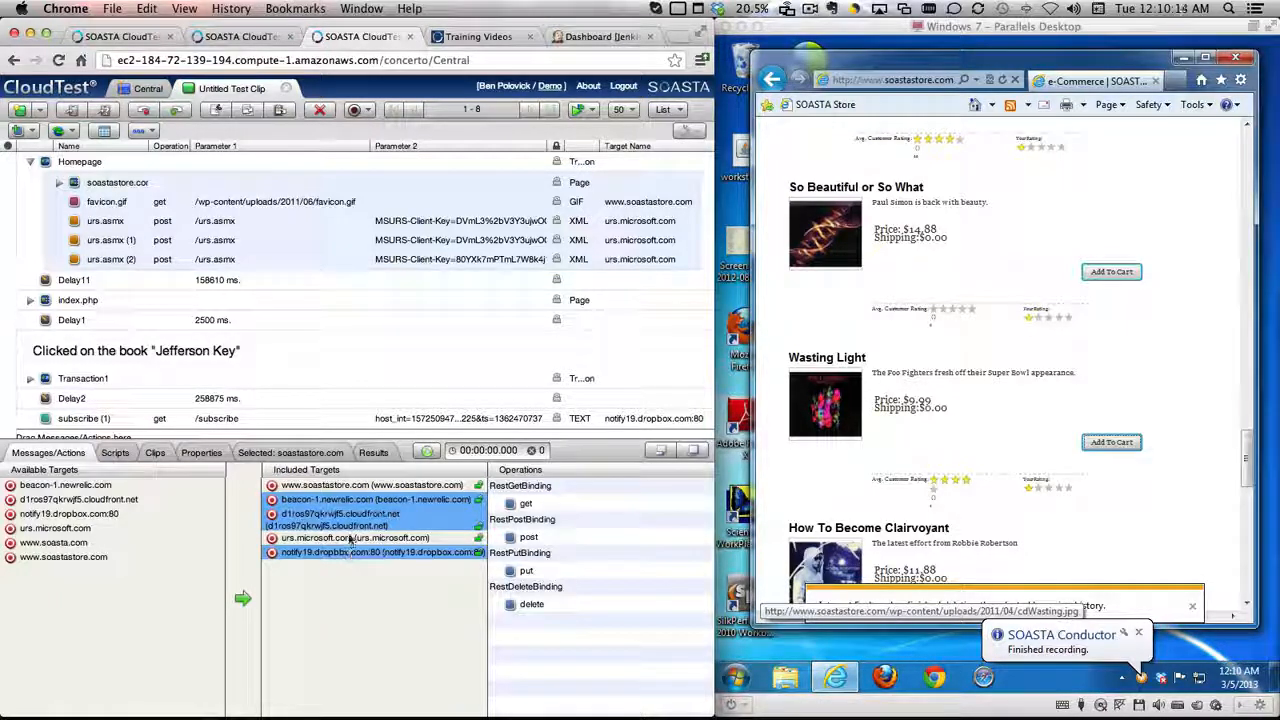
left_click(348, 538, "super")
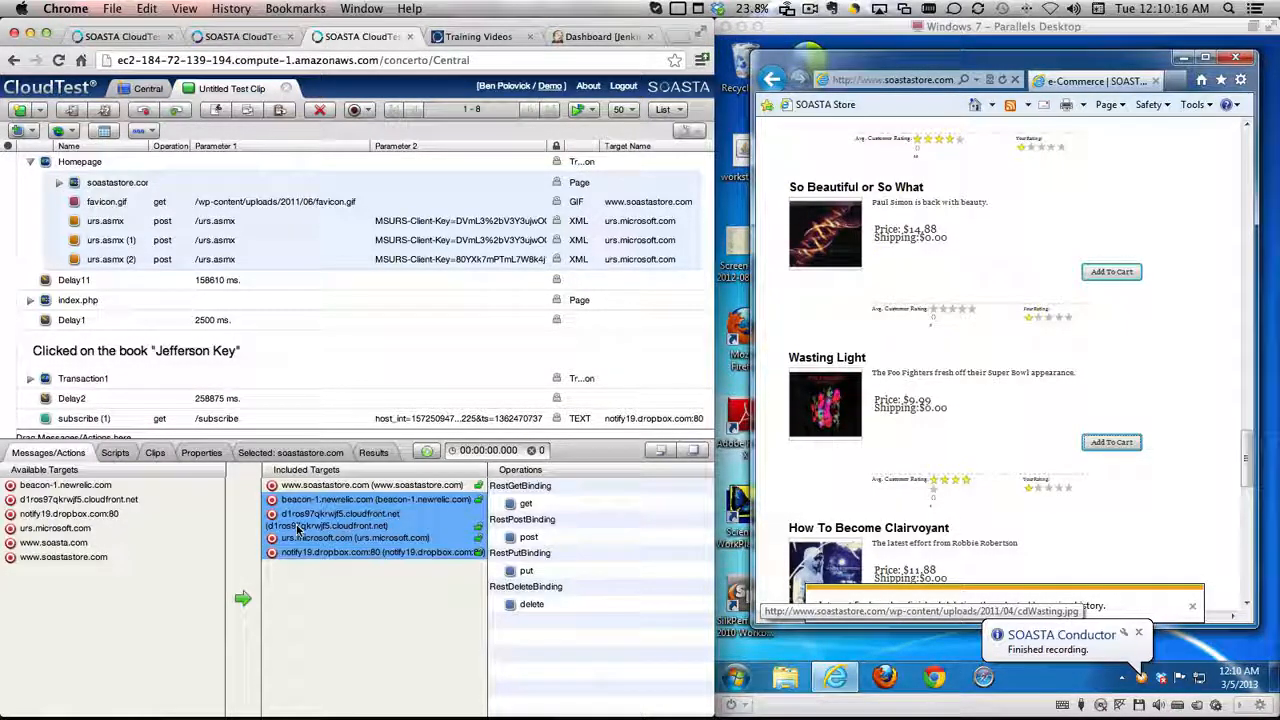
left_click_drag(297, 530, 341, 538)
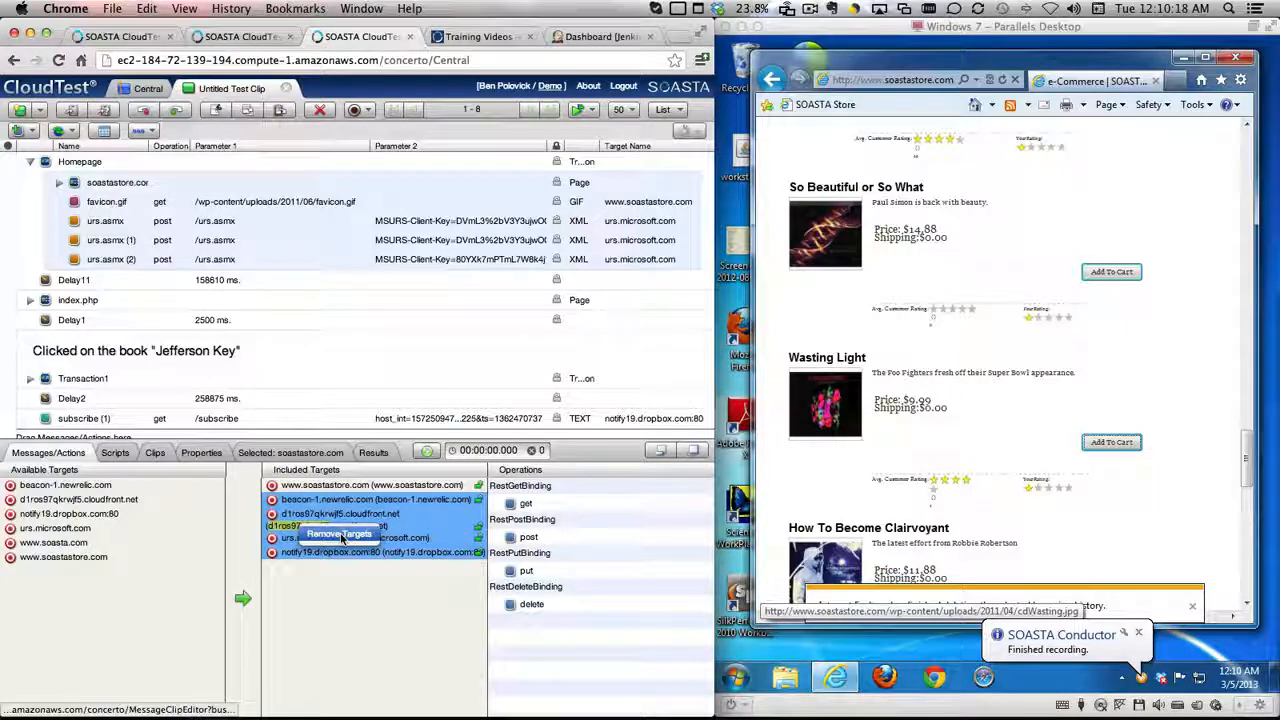
left_click(341, 537)
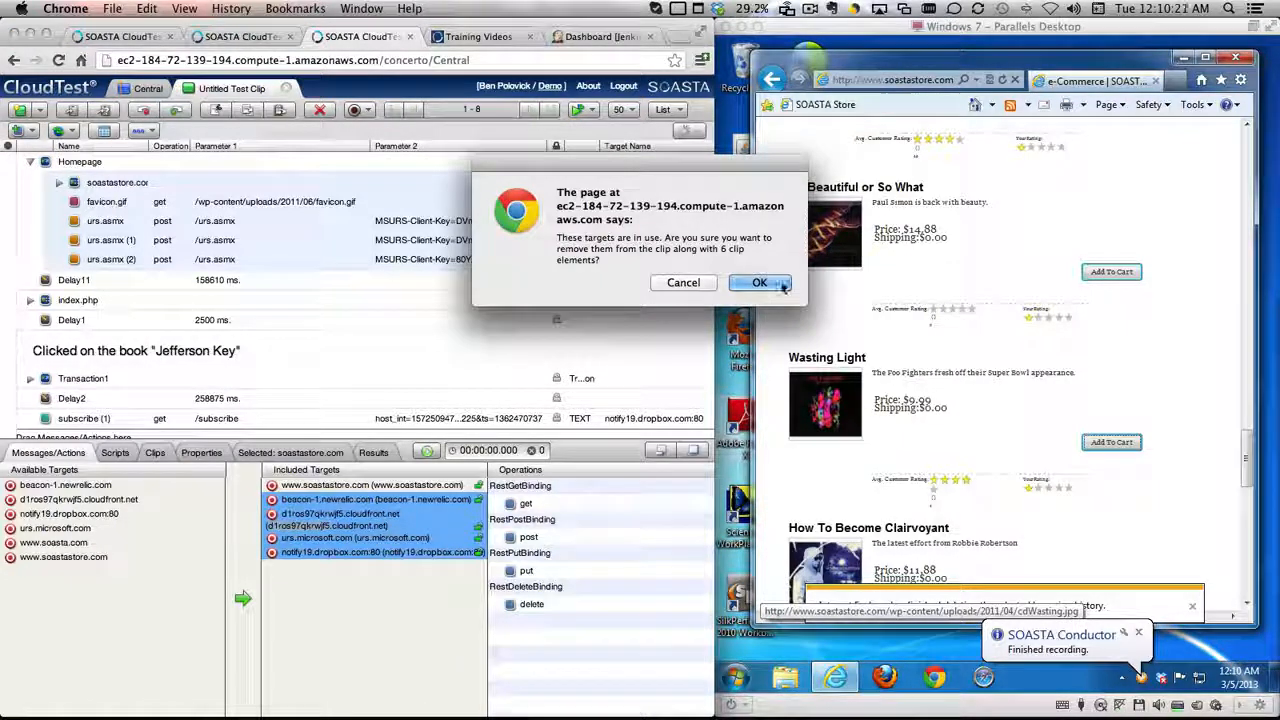
left_click(760, 283)
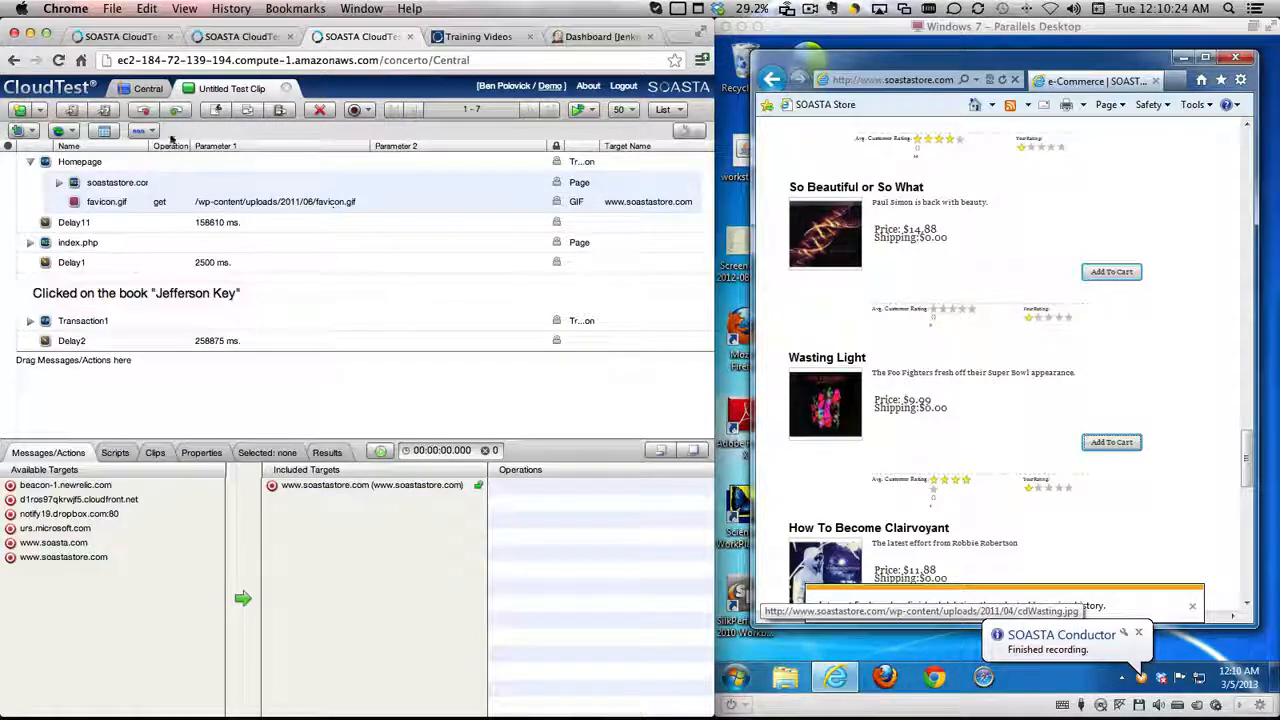